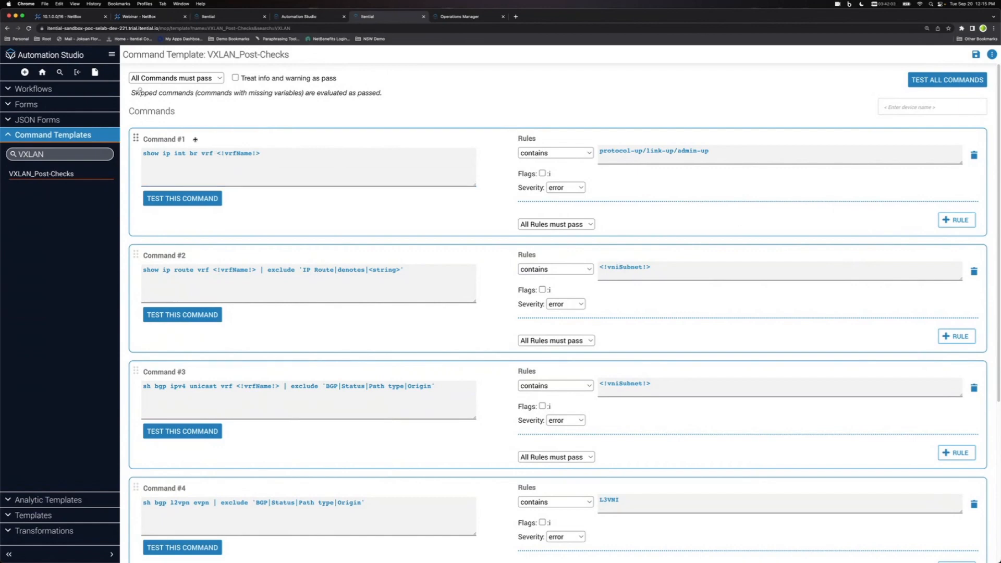
# - Review the commands and rules of the VXLAN_Post-Checks template, highlighting the vrfName variable in command #1 and the vniSubnet variable in command #2's rule
pyautogui.moveTo(216, 153); pyautogui.dragTo(260, 153)
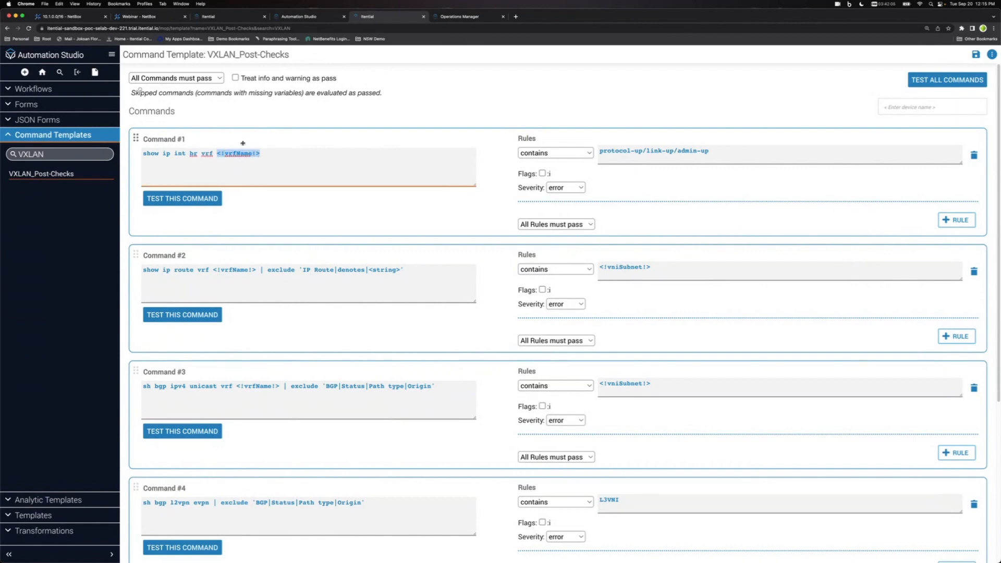
pyautogui.click(268, 123)
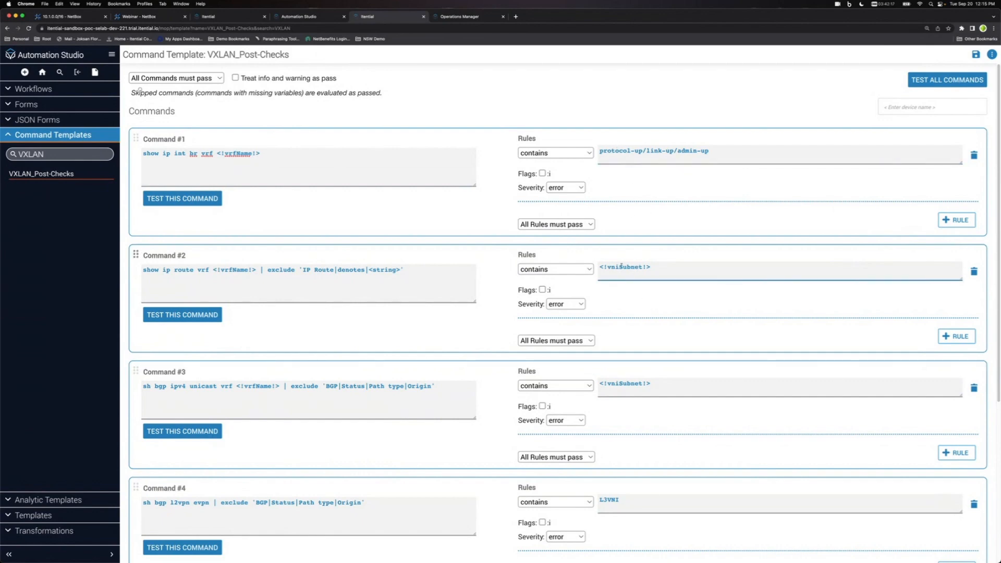
pyautogui.moveTo(601, 267); pyautogui.dragTo(651, 267)
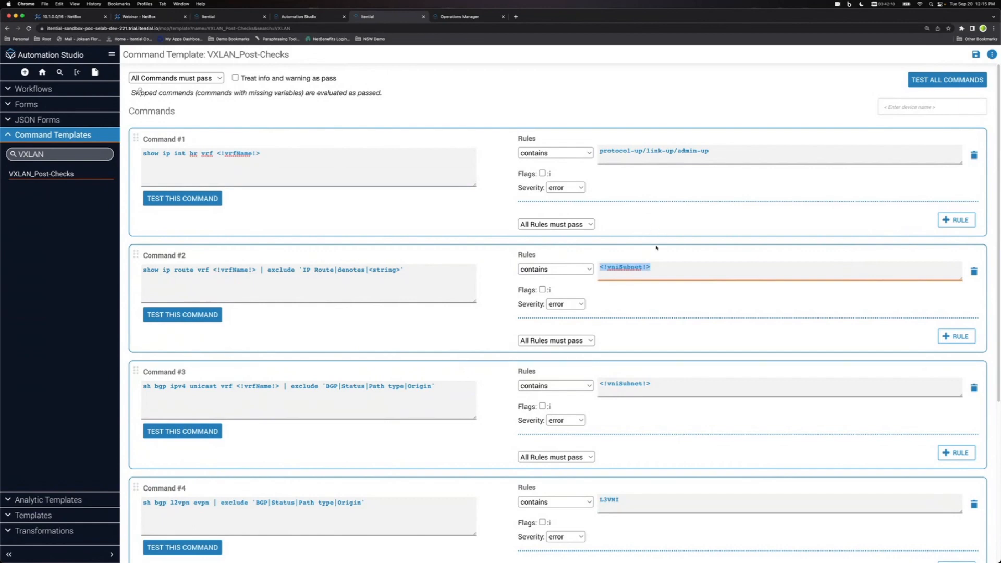
pyautogui.click(641, 225)
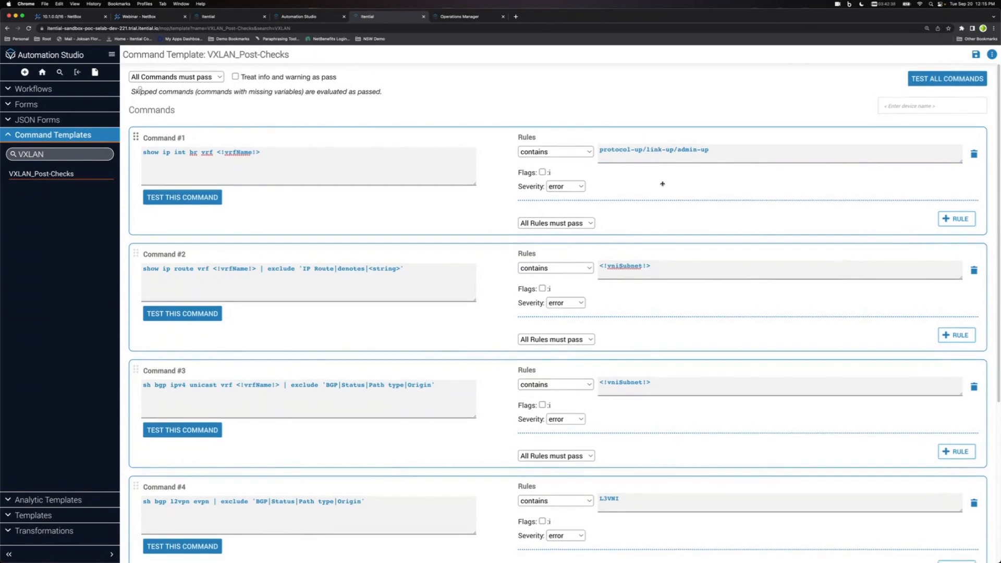
pyautogui.scroll(-2, 662, 183)
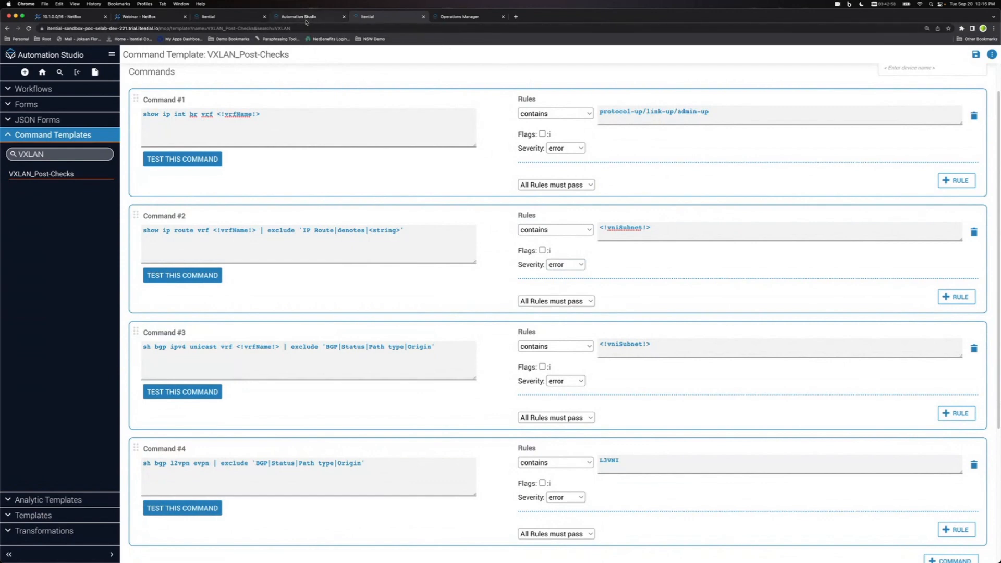
# - Return to the VLAN and VNI Creation workflow canvas and examine its validation, notification and rollback tasks through to the end
pyautogui.click(225, 19)
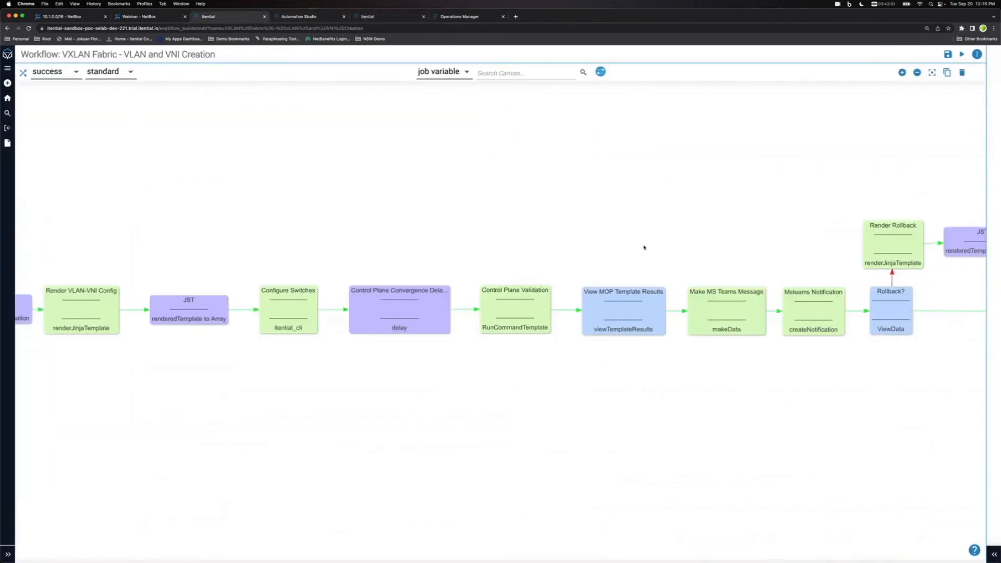
pyautogui.hscroll(5, 638, 247)
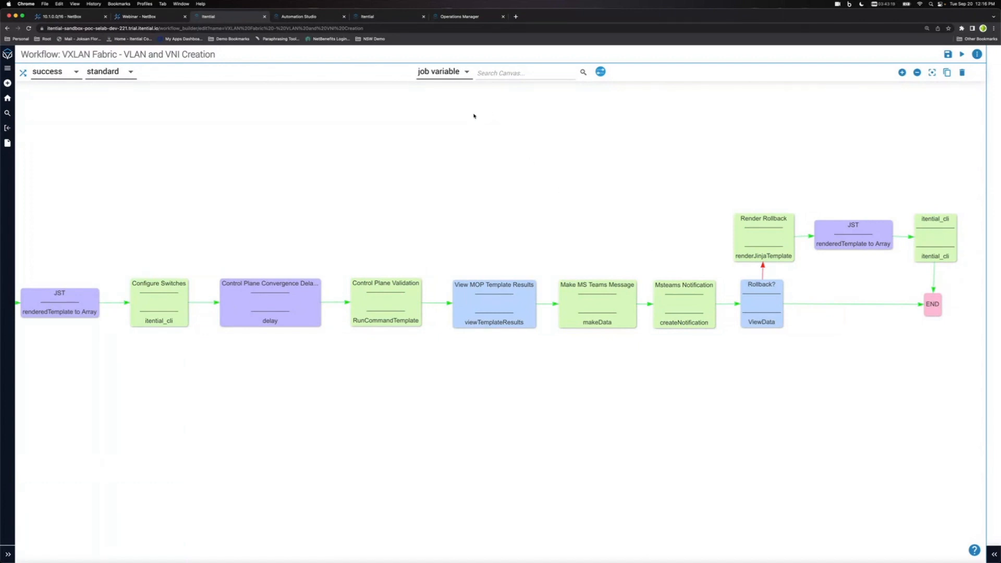
# - In Operations Manager, open the User Input trigger's run form and choose datacenter Atlanta and tenant Application, keeping subnet size 24
pyautogui.click(458, 21)
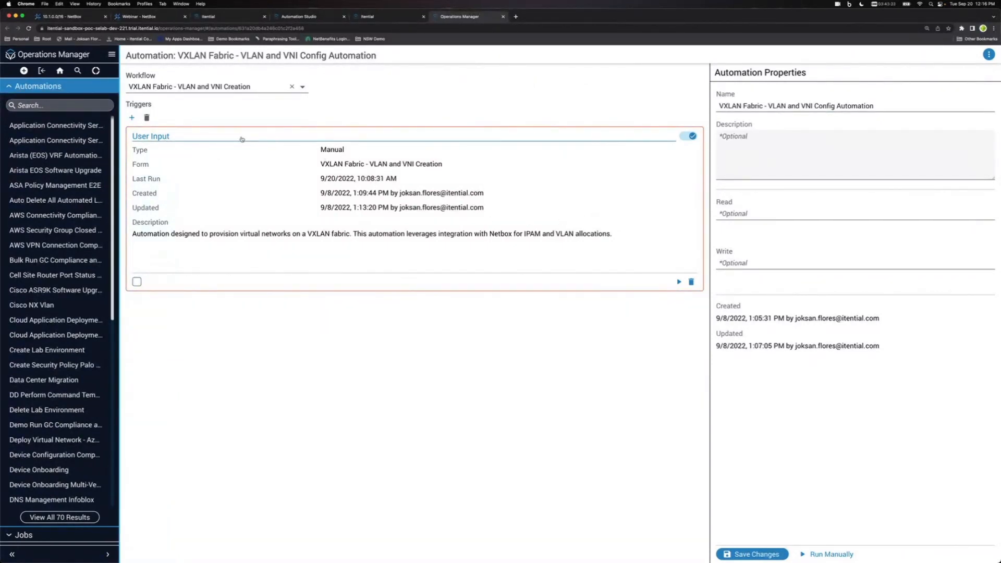
pyautogui.click(678, 283)
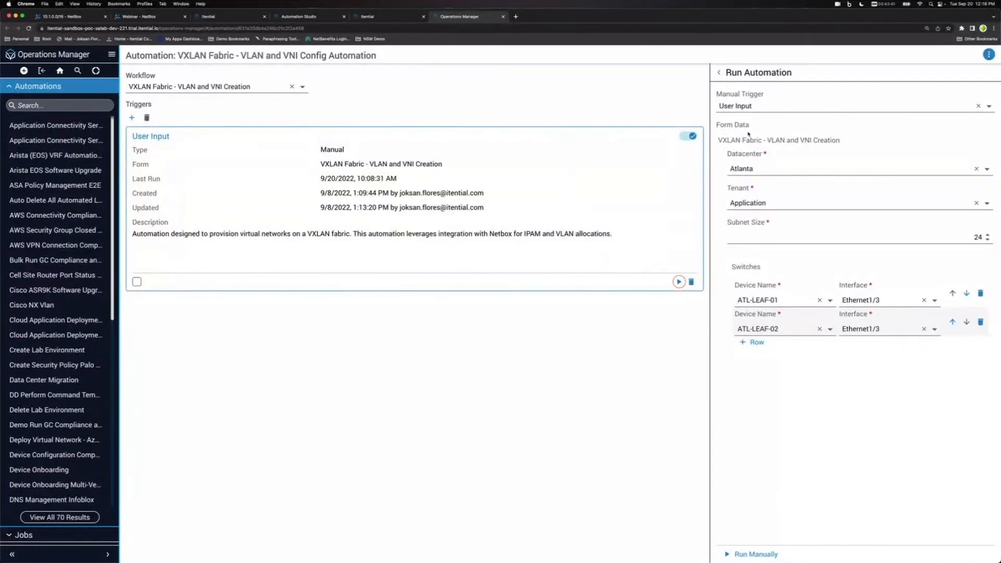
pyautogui.click(750, 172)
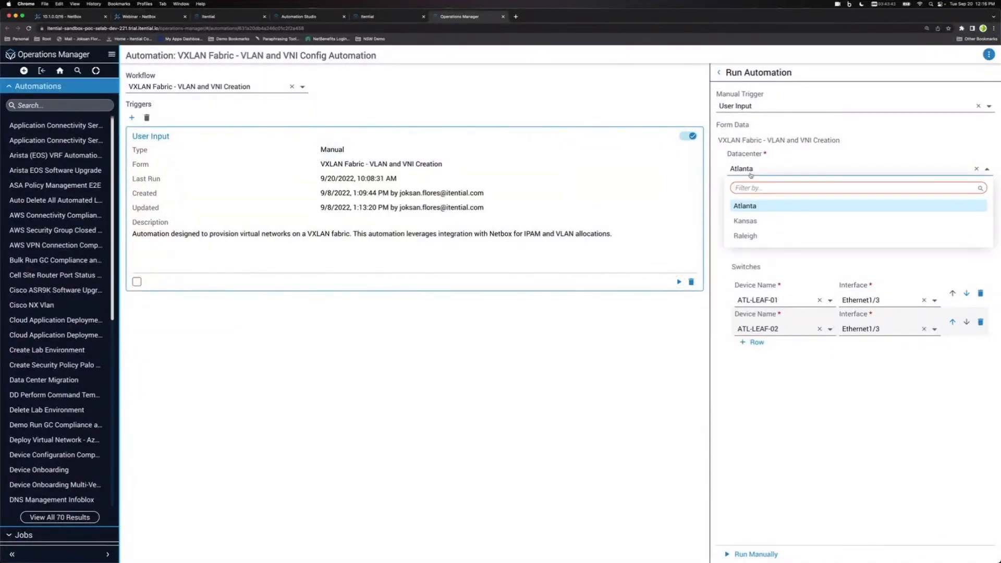
pyautogui.click(756, 206)
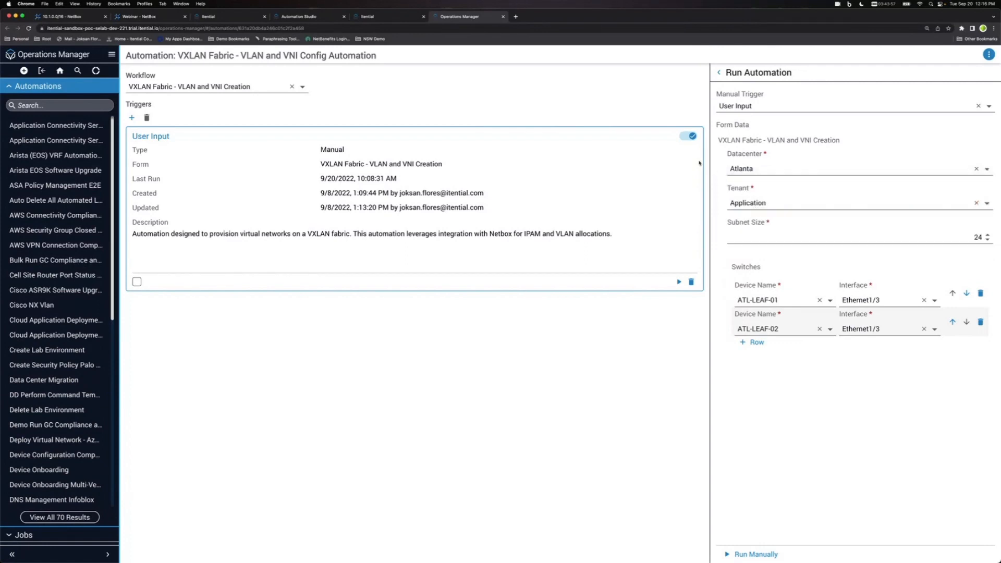
pyautogui.click(756, 205)
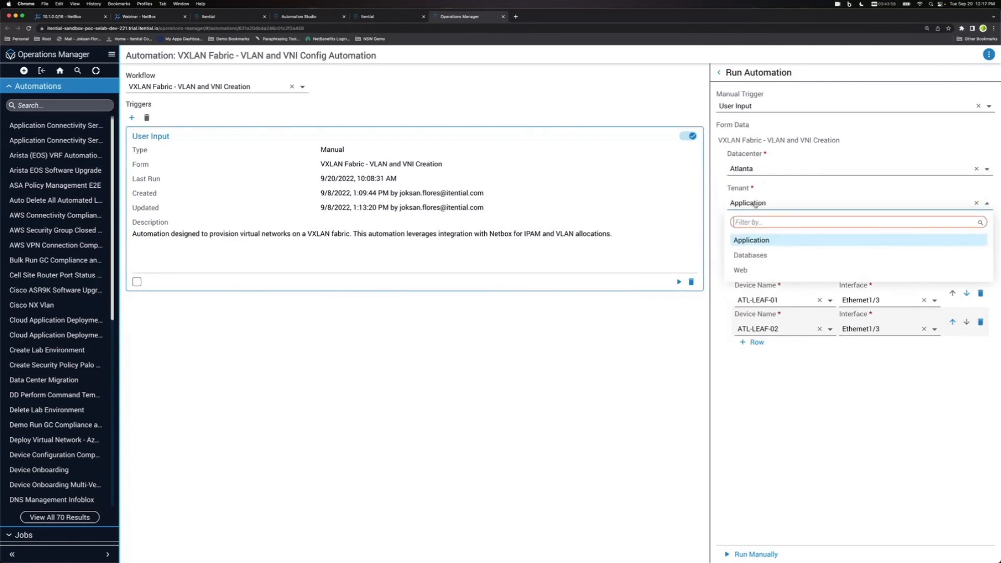
pyautogui.click(766, 242)
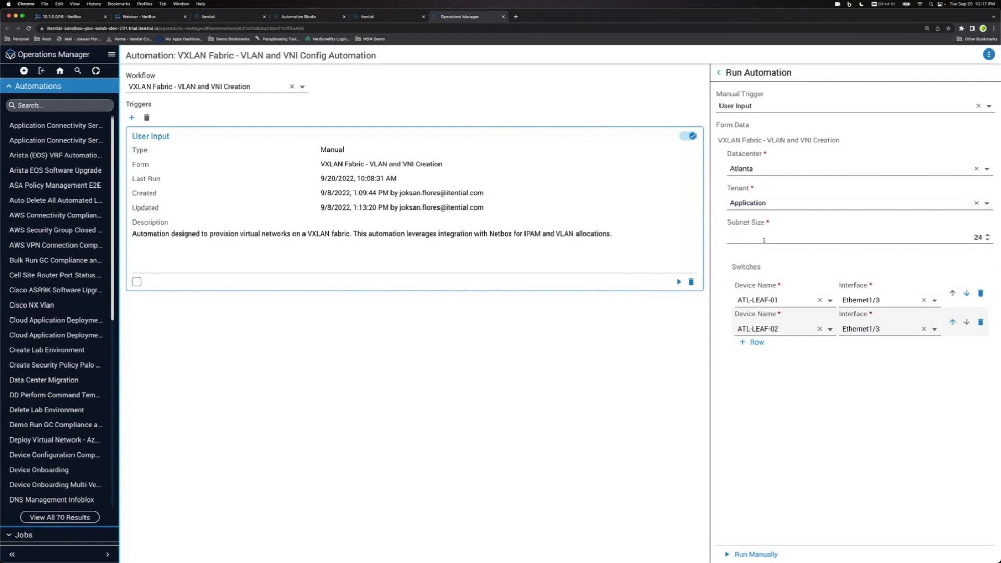
pyautogui.doubleClick(974, 237)
pyautogui.click(915, 239)
# - Select switches ATL-LEAF-01 and ATL-LEAF-02, both with interface Ethernet1/3, and run the automation manually
pyautogui.click(781, 300)
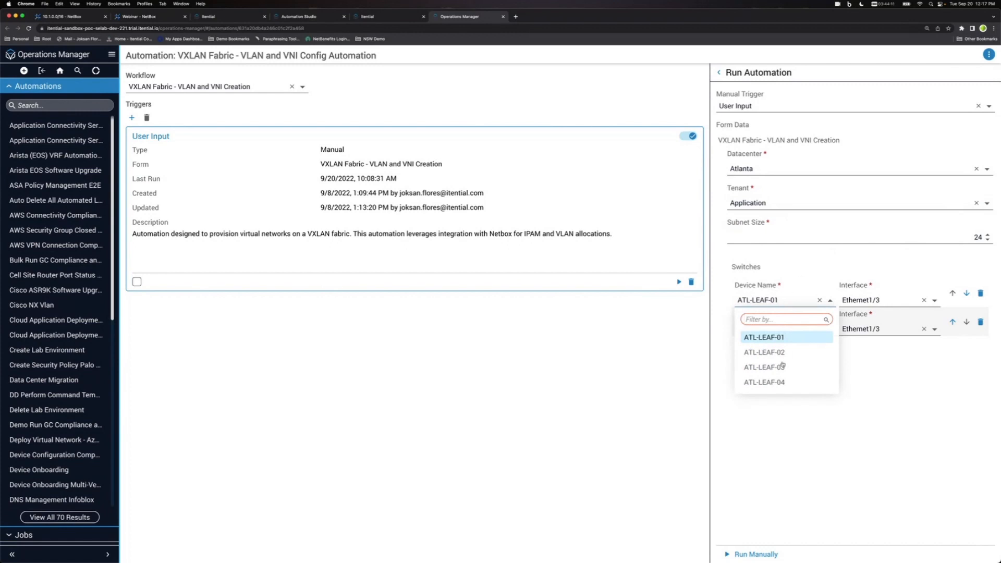
pyautogui.click(770, 338)
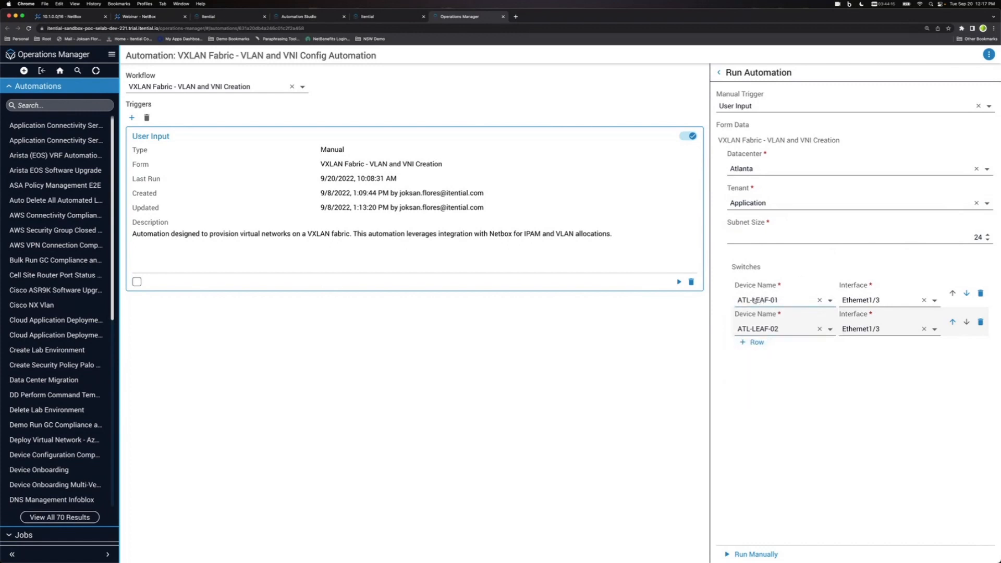
pyautogui.click(862, 329)
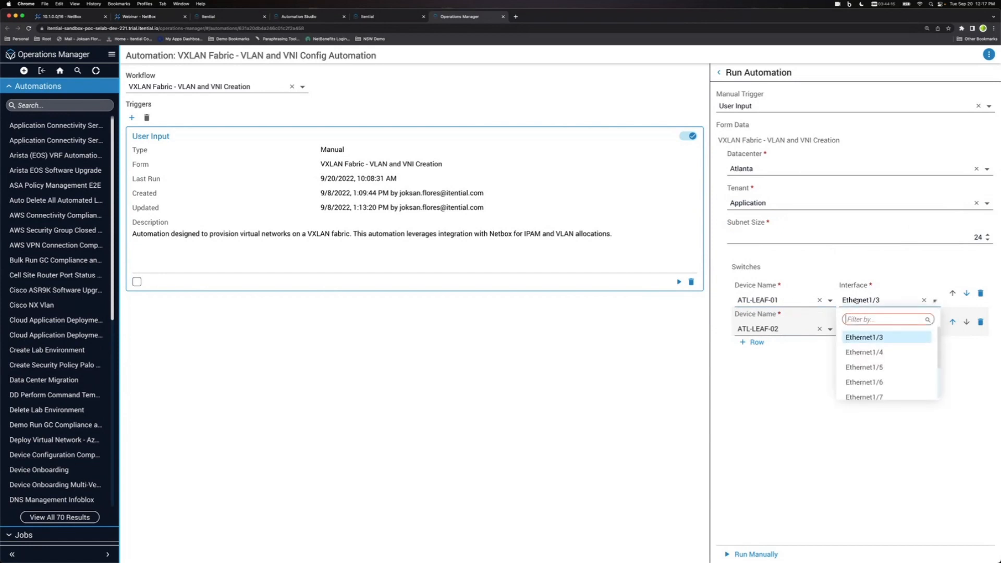
pyautogui.click(869, 338)
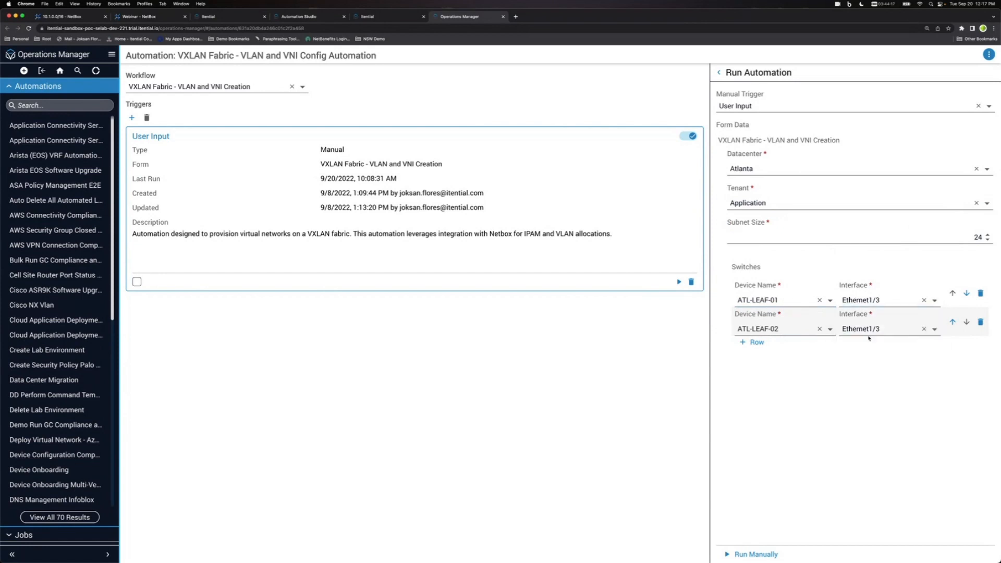
pyautogui.click(777, 330)
pyautogui.click(784, 380)
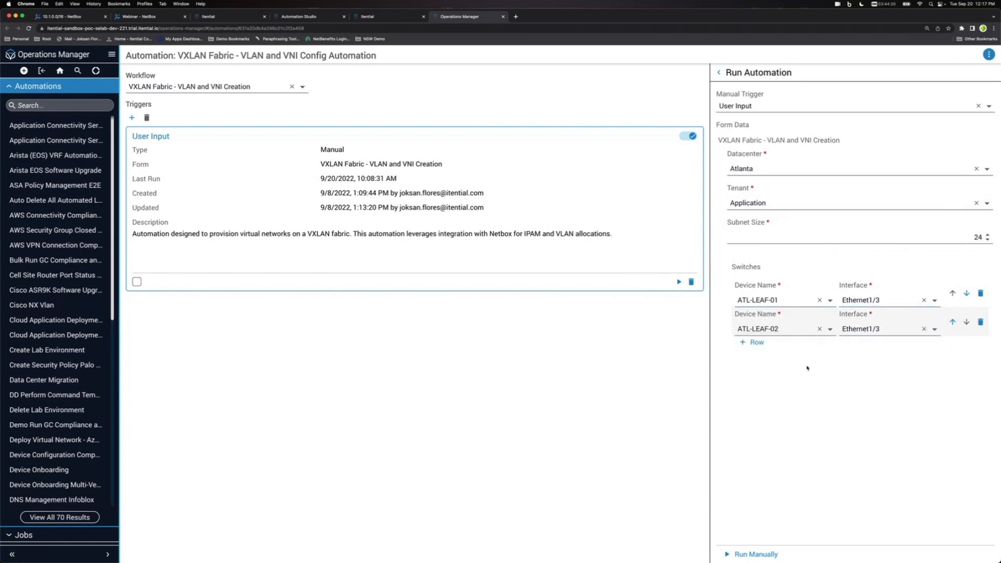
pyautogui.click(861, 330)
pyautogui.click(866, 369)
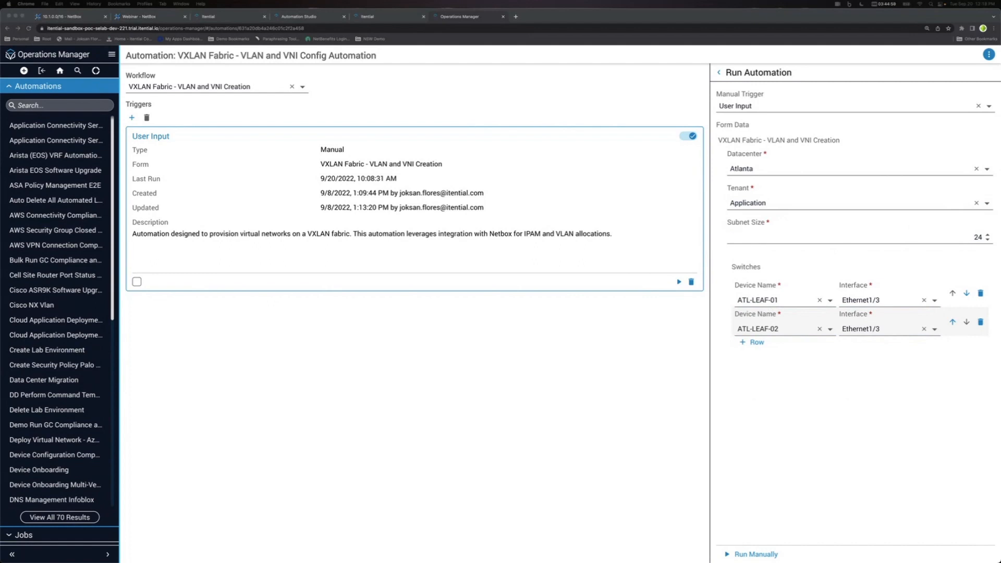
pyautogui.click(849, 398)
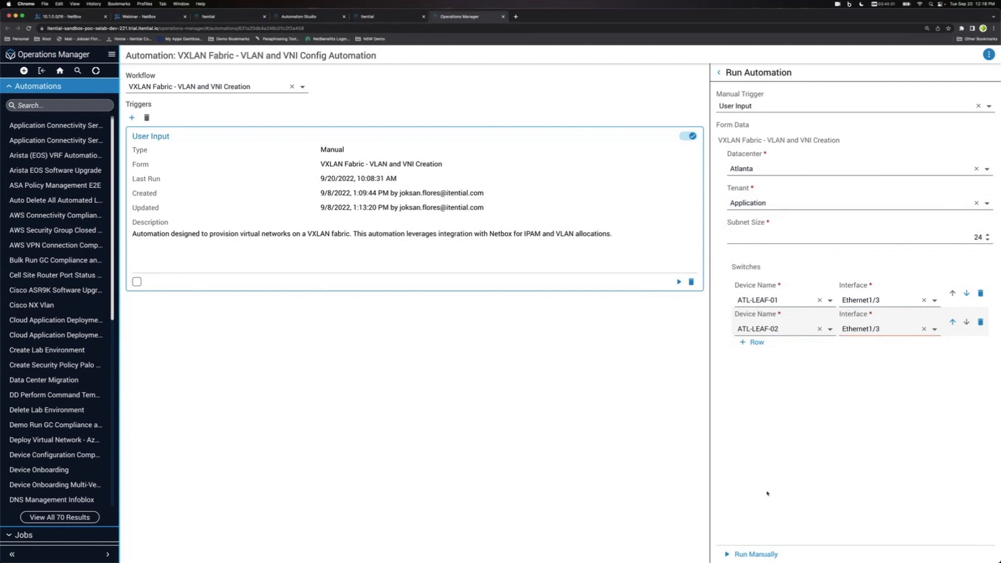
pyautogui.click(736, 556)
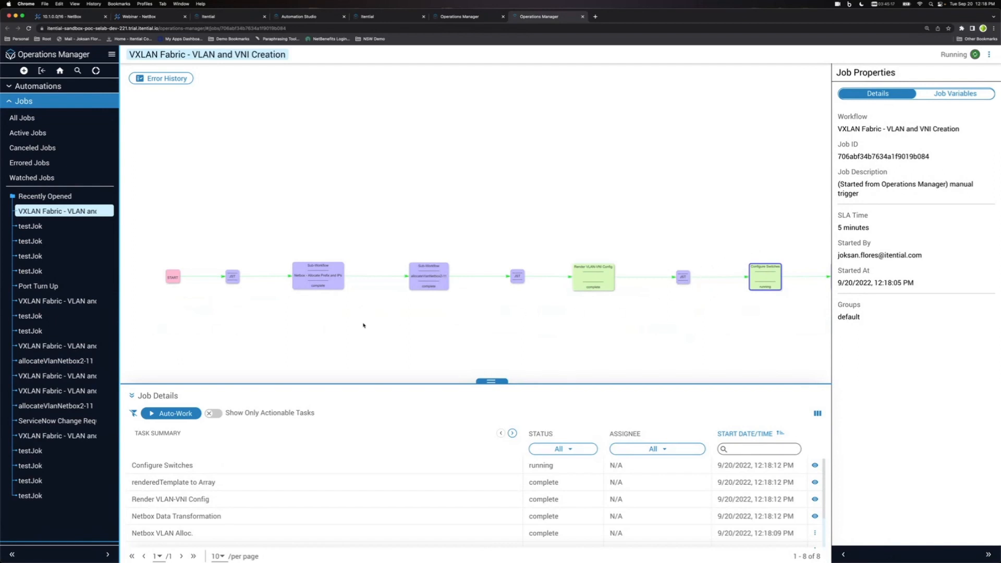
# - Inspect the incoming and outgoing variables of the job's User Input Transformation task, including the deviceList value
pyautogui.scroll(2, 233, 328)
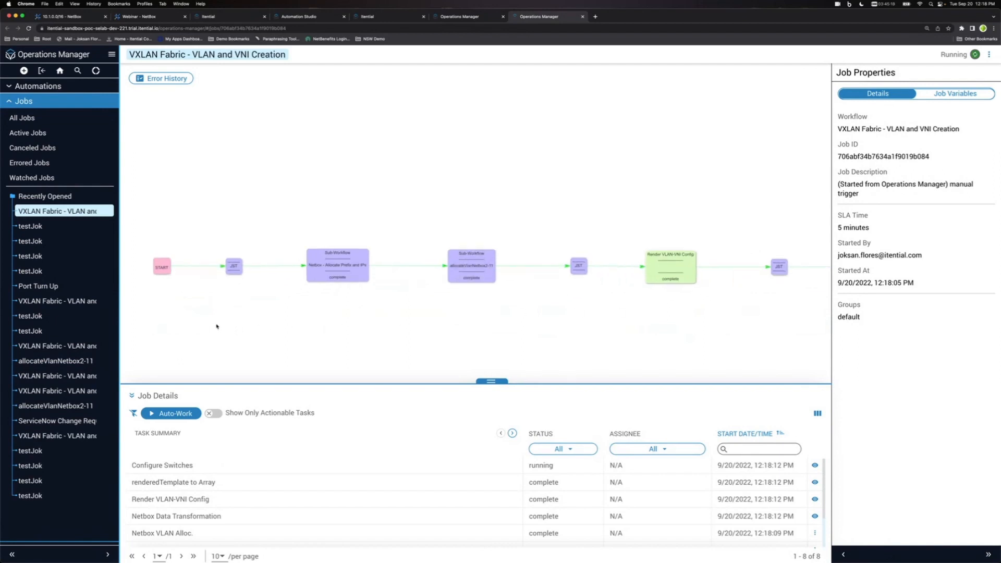
pyautogui.scroll(-1, 309, 309)
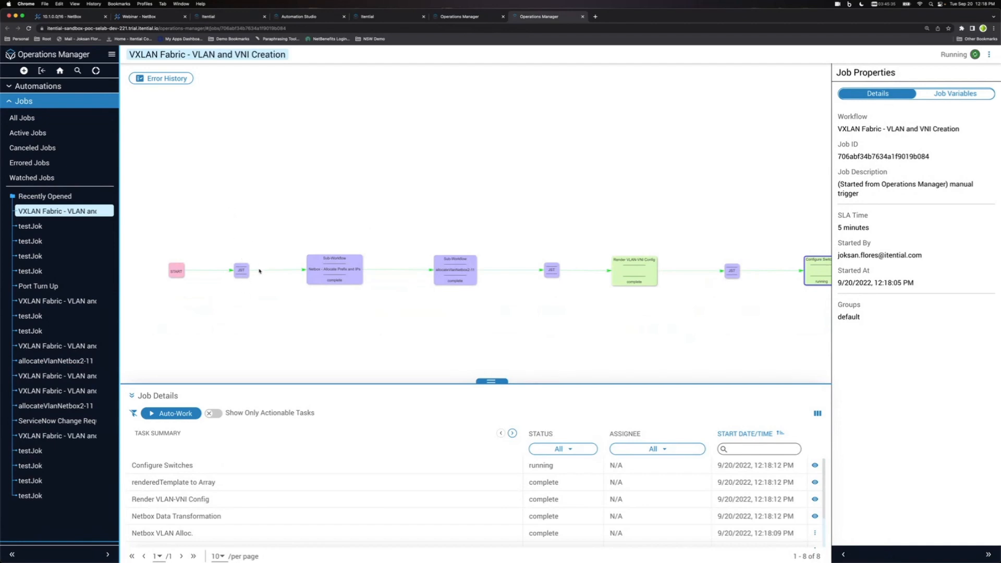
pyautogui.scroll(2, 234, 299)
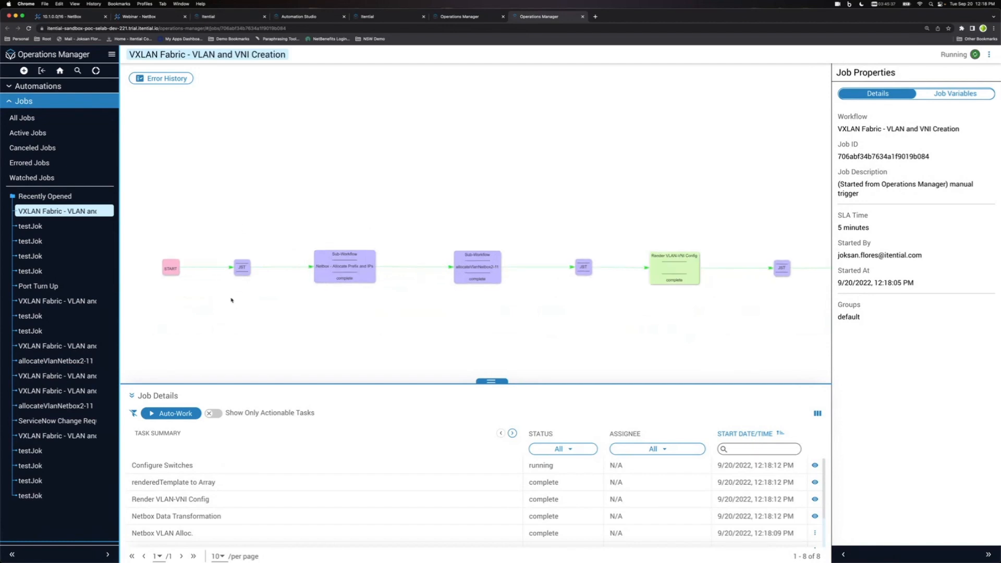
pyautogui.scroll(-1, 324, 195)
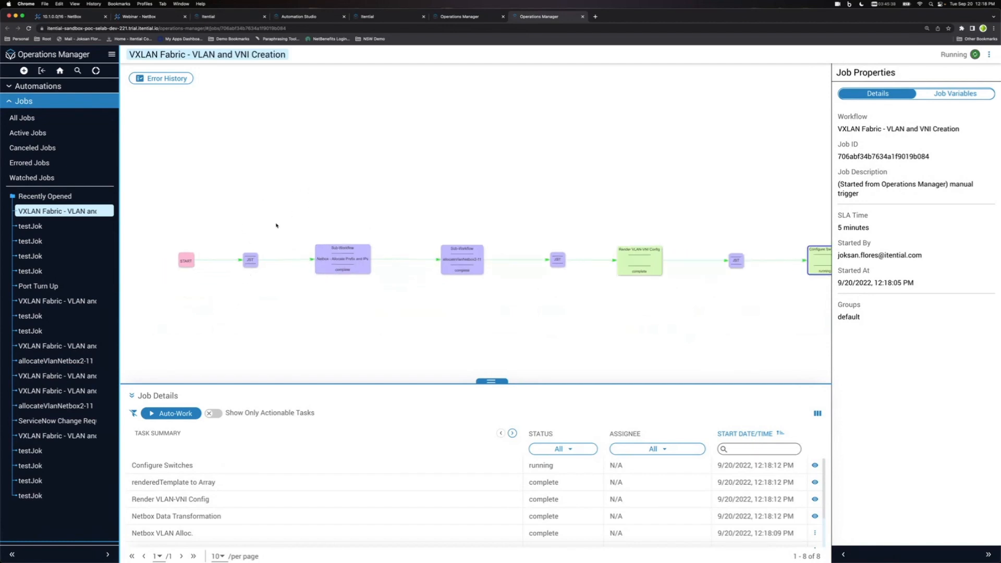
pyautogui.click(248, 264)
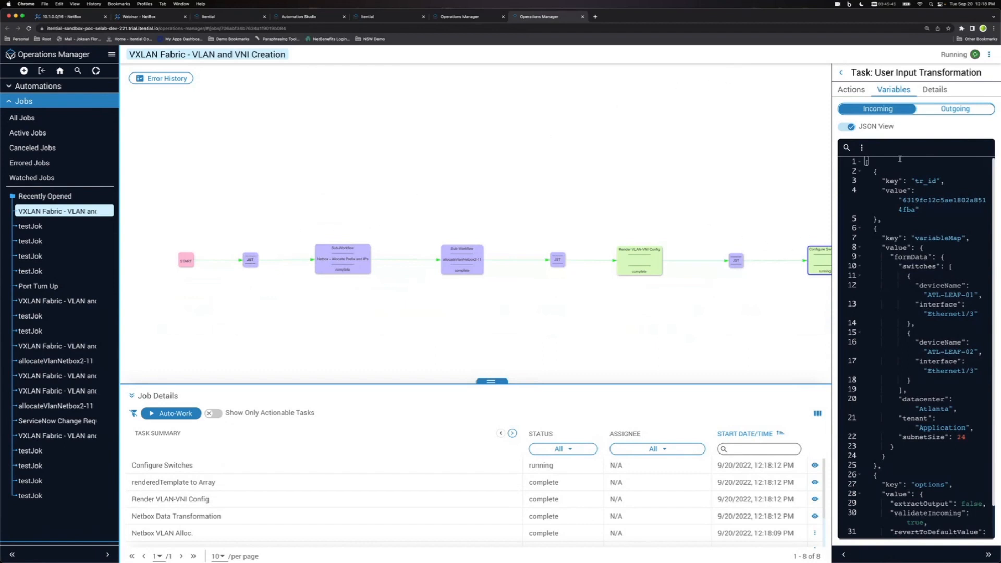
pyautogui.scroll(-2, 898, 323)
pyautogui.click(947, 110)
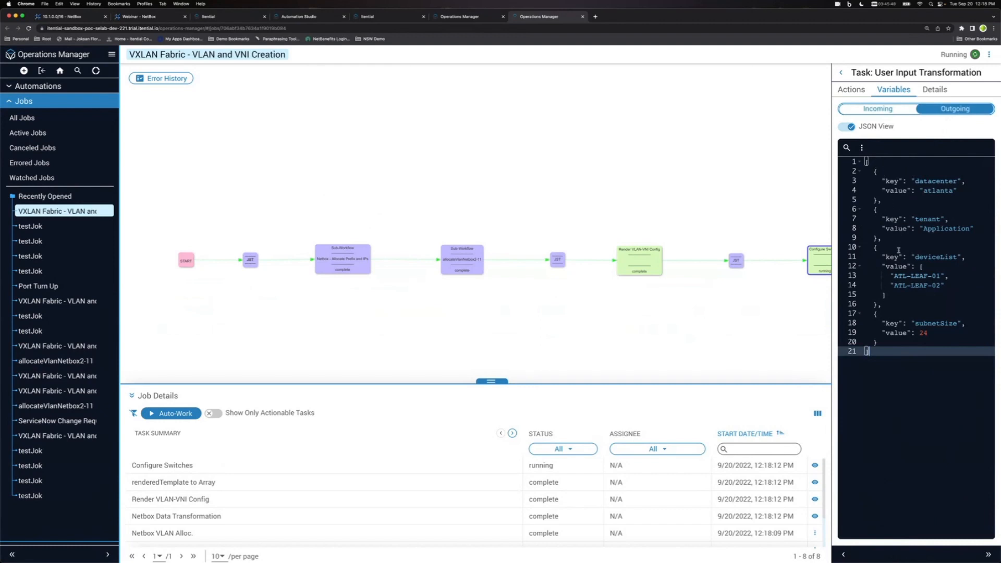
pyautogui.click(935, 257)
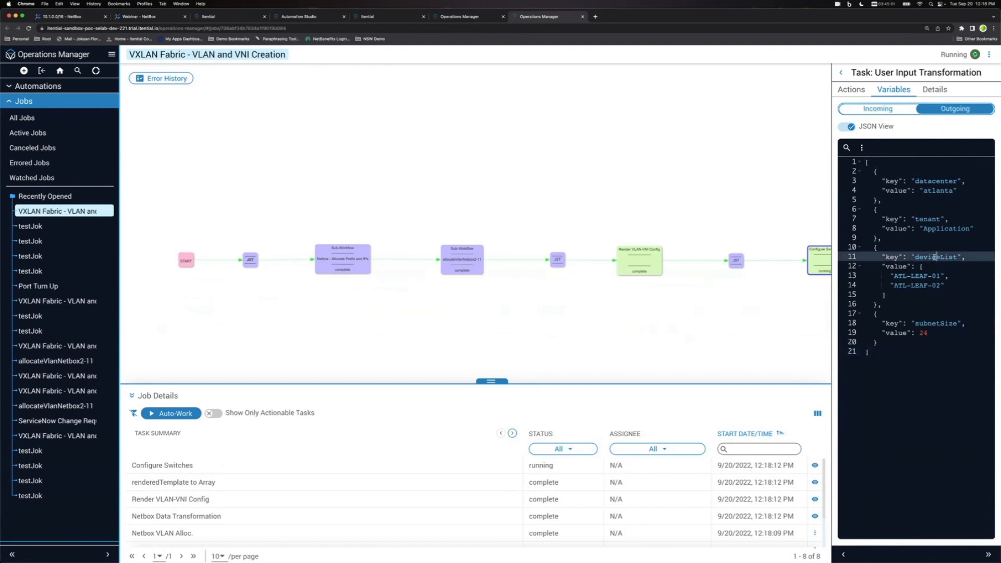
pyautogui.click(889, 294)
pyautogui.moveTo(890, 286); pyautogui.dragTo(888, 267)
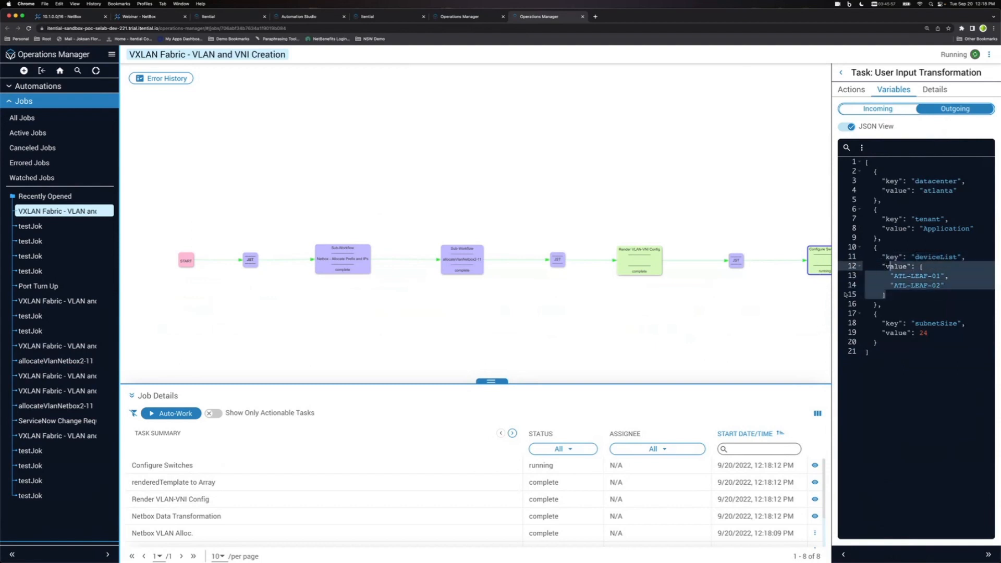
pyautogui.click(910, 305)
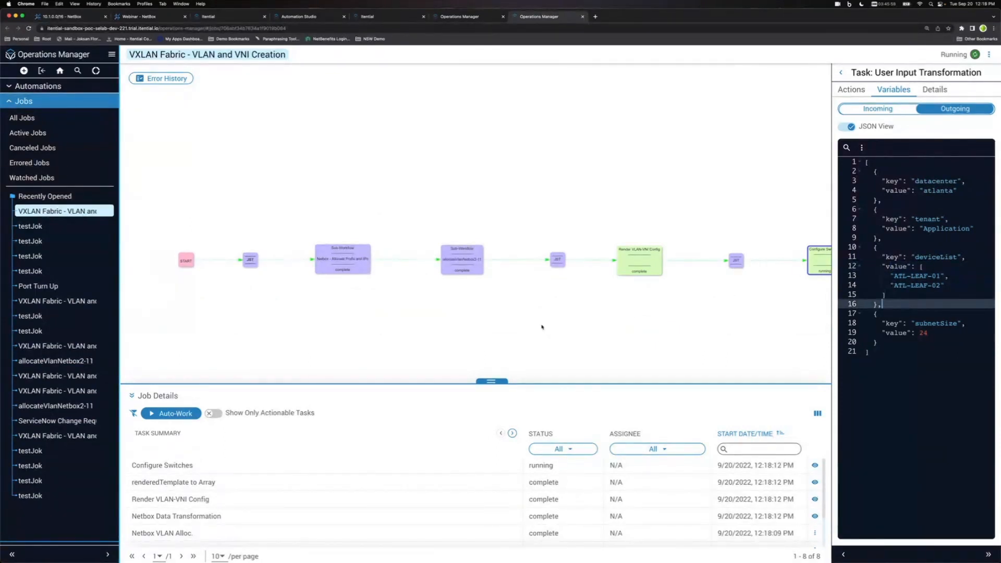
# - Examine the incoming and outgoing variables of the Netbox Subnet and AG Alloc. task
pyautogui.click(344, 259)
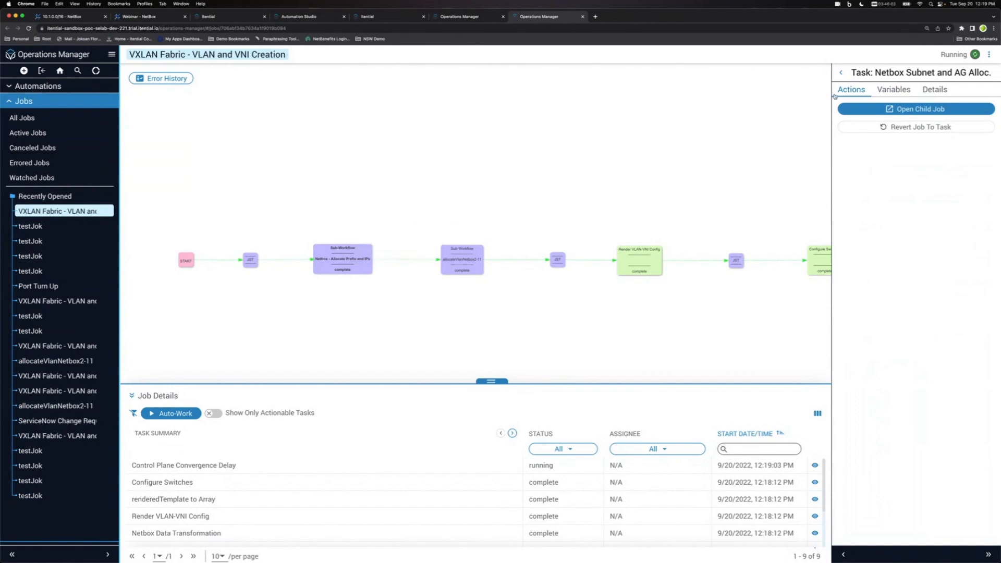
pyautogui.click(892, 91)
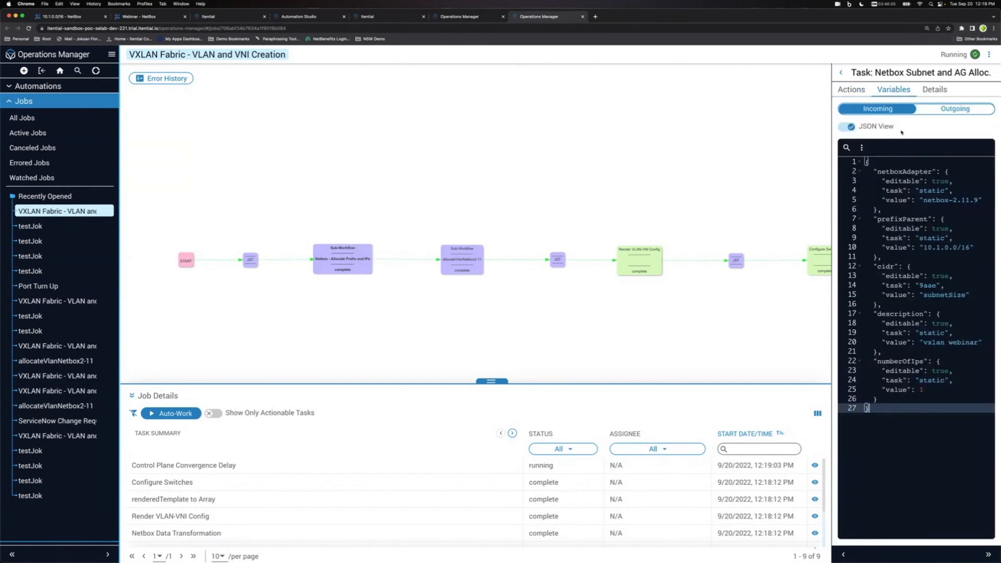
pyautogui.click(954, 108)
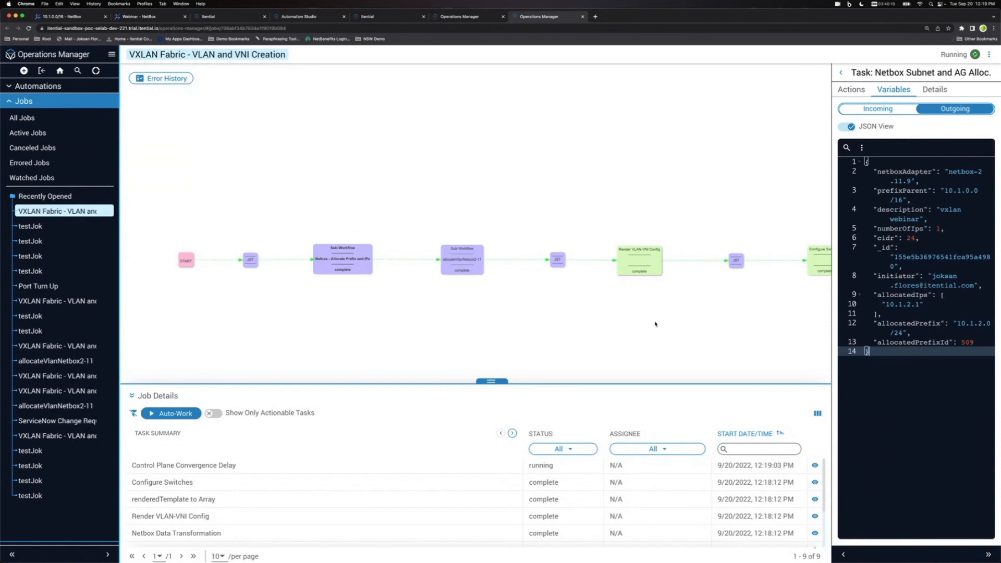
# - Examine the outgoing variables of the Netbox VLAN Alloc. task
pyautogui.click(480, 268)
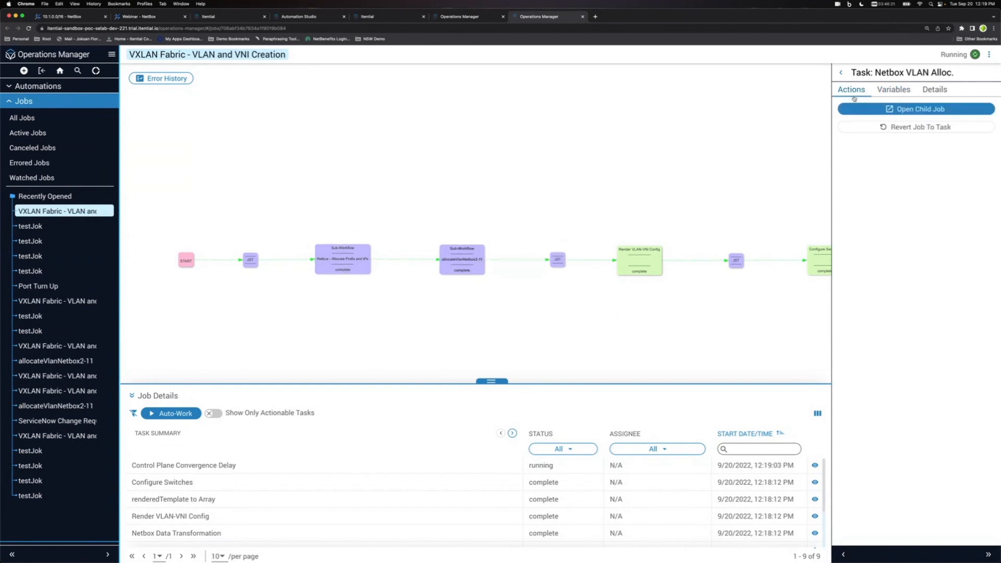
pyautogui.click(892, 89)
pyautogui.click(945, 112)
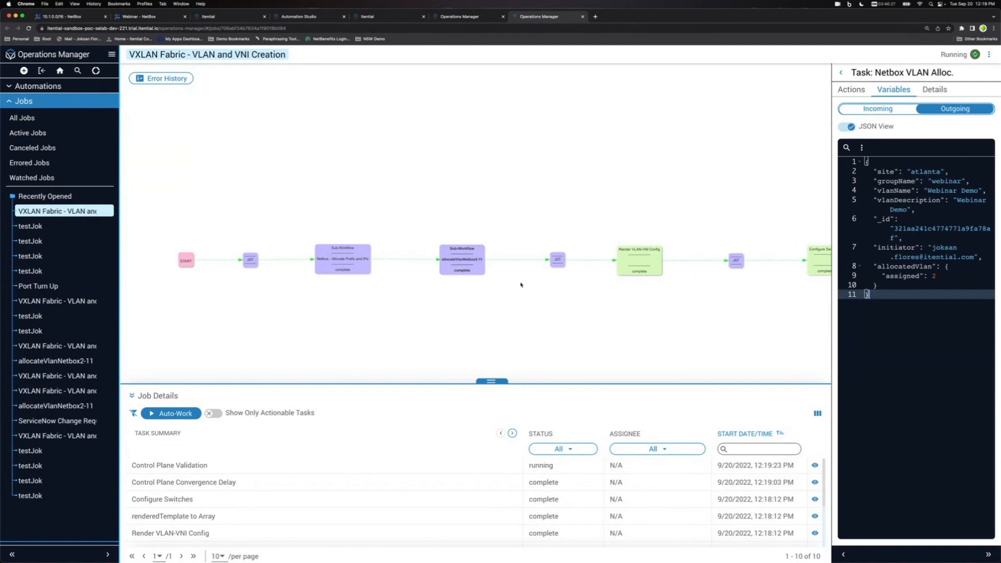
# - Examine the incoming and outgoing variables of the job's Netbox Data Transformation task
pyautogui.click(558, 262)
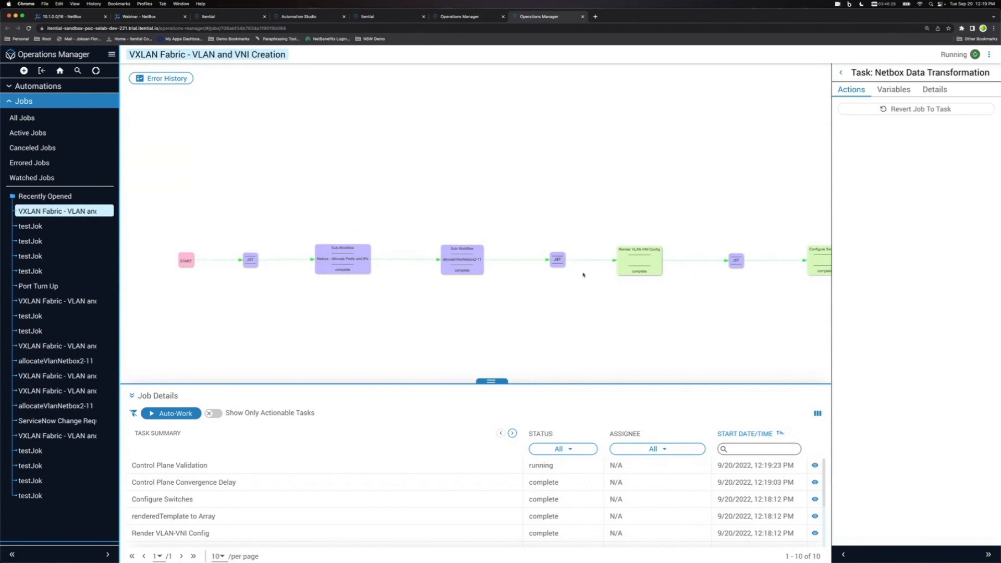
pyautogui.click(892, 90)
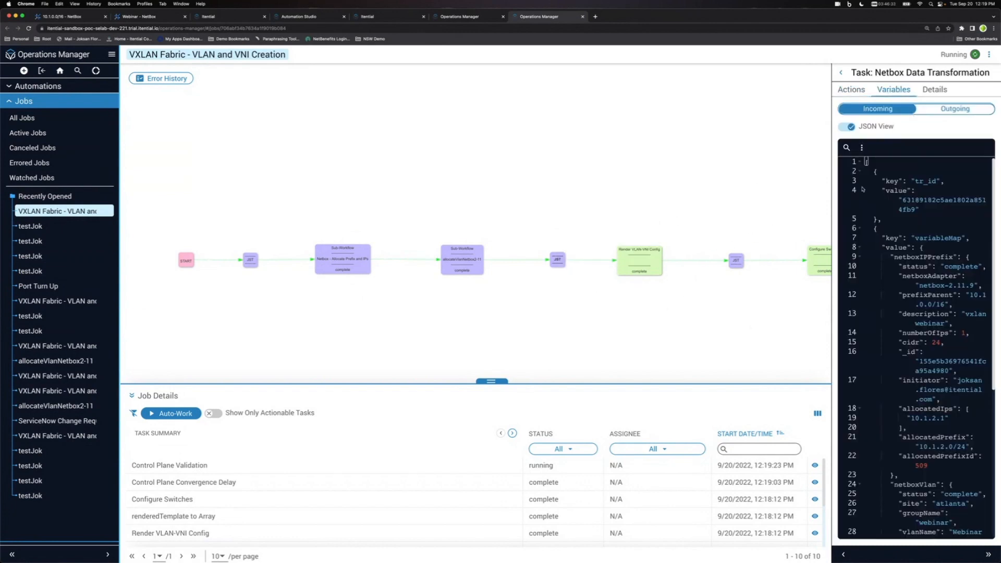
pyautogui.scroll(-5, 893, 183)
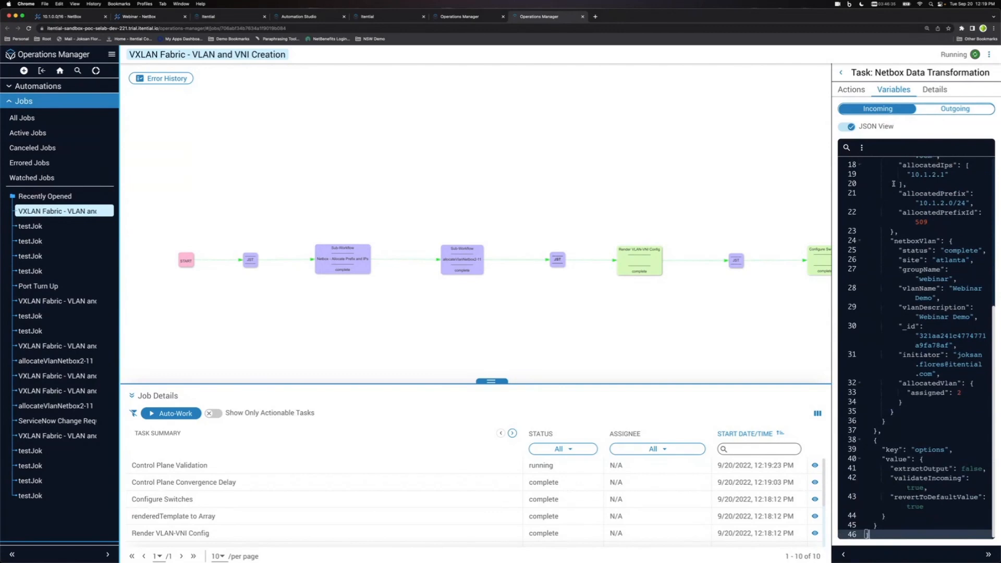
pyautogui.click(955, 109)
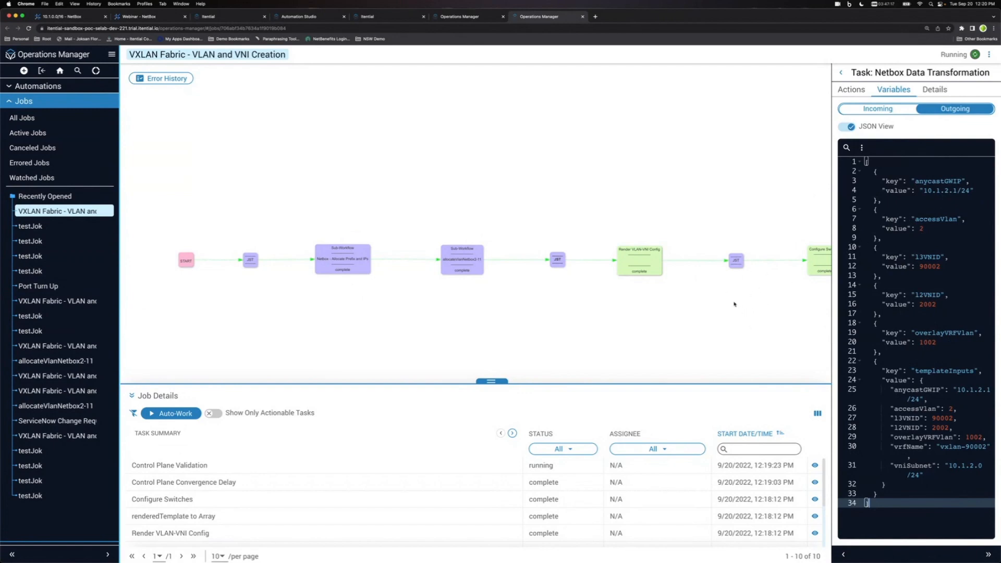
# - Examine the incoming and outgoing variables of the renderedTemplate to Array task, including the full configCommands list
pyautogui.moveTo(777, 306); pyautogui.dragTo(653, 306)
pyautogui.scroll(-2, 653, 306)
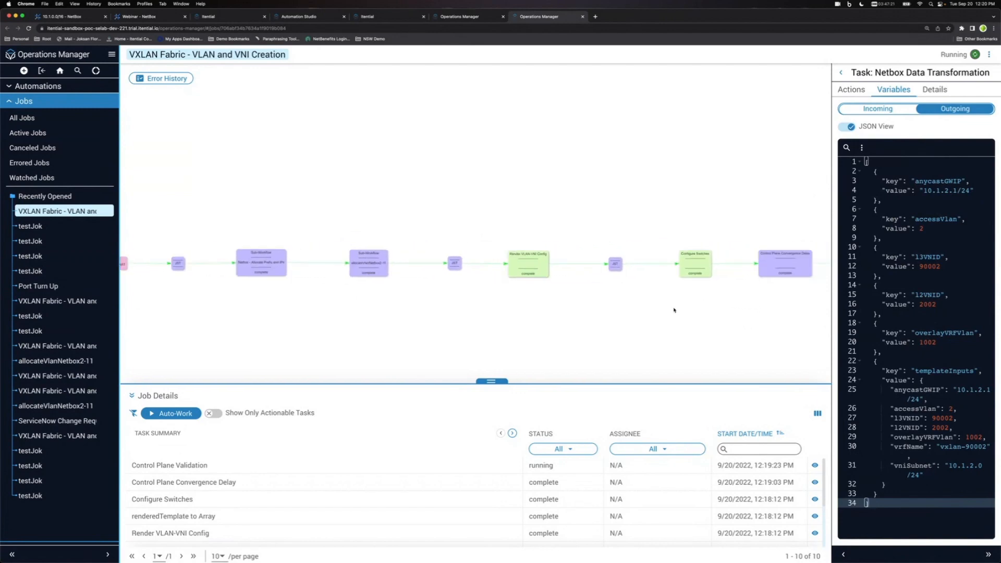
pyautogui.scroll(-2, 673, 311)
pyautogui.moveTo(731, 323); pyautogui.dragTo(670, 315)
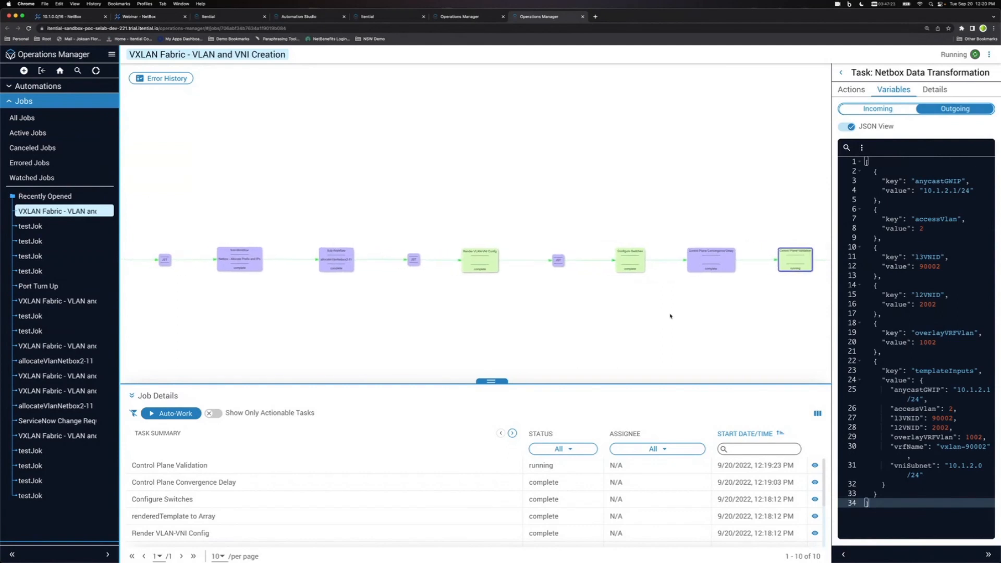
pyautogui.click(559, 260)
pyautogui.click(882, 94)
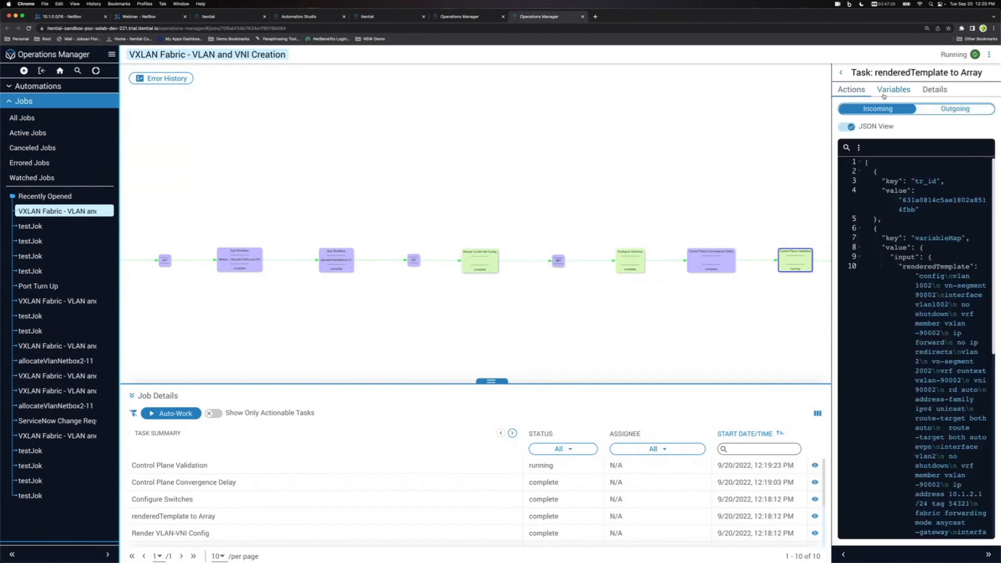
pyautogui.click(945, 110)
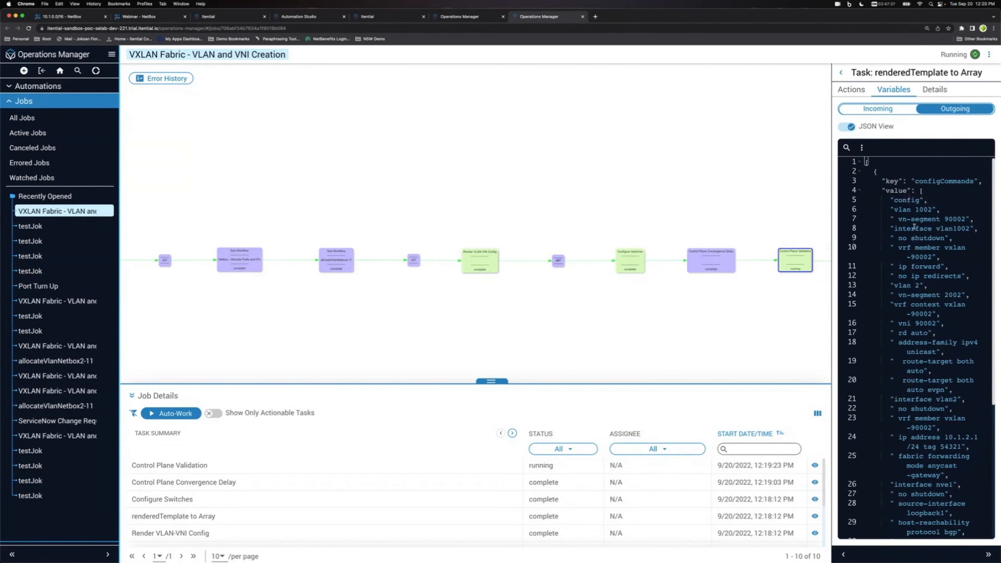
pyautogui.scroll(-4, 924, 201)
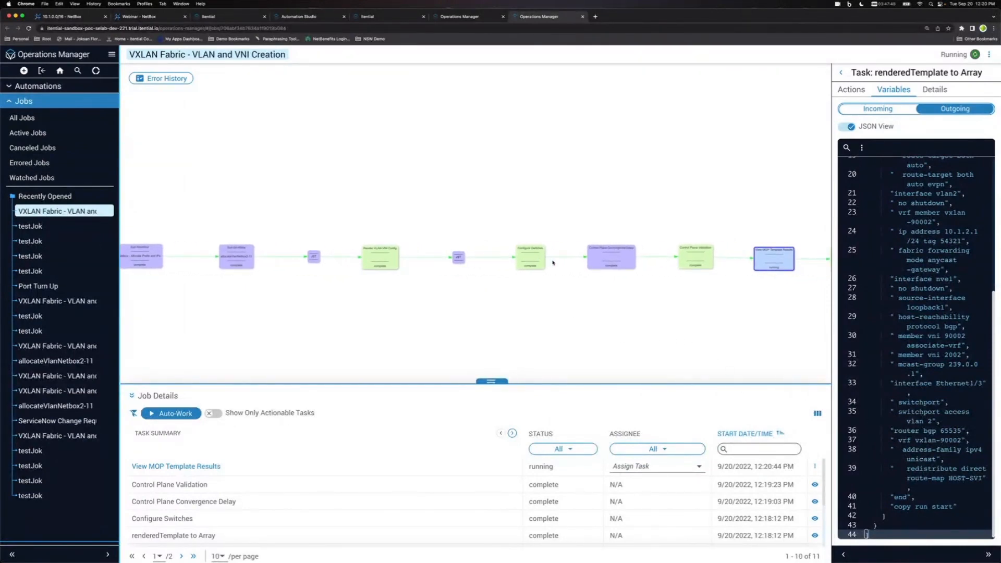
# - Open the running View MOP Template Results task to work on it
pyautogui.moveTo(561, 299); pyautogui.dragTo(534, 295)
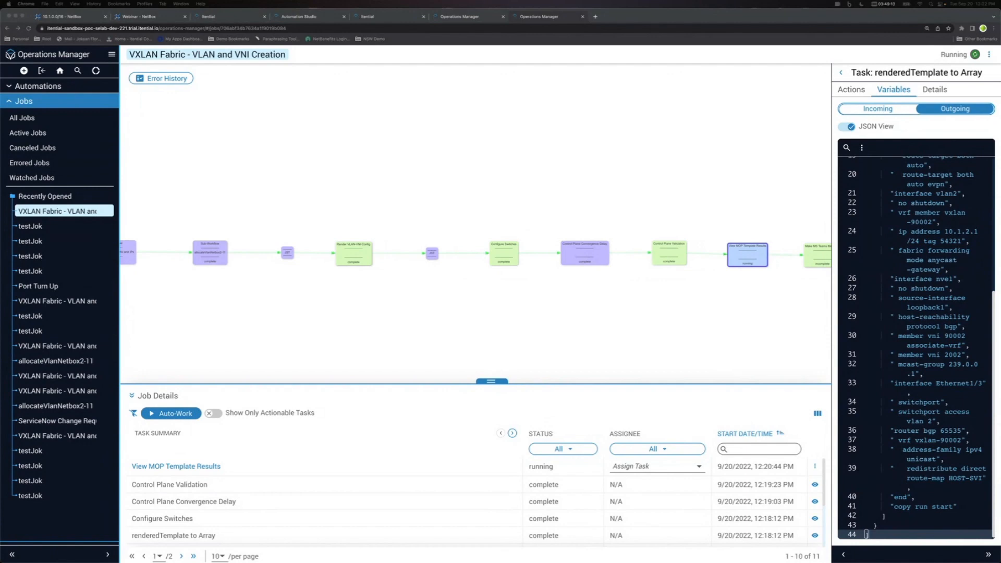
pyautogui.click(815, 466)
pyautogui.click(783, 474)
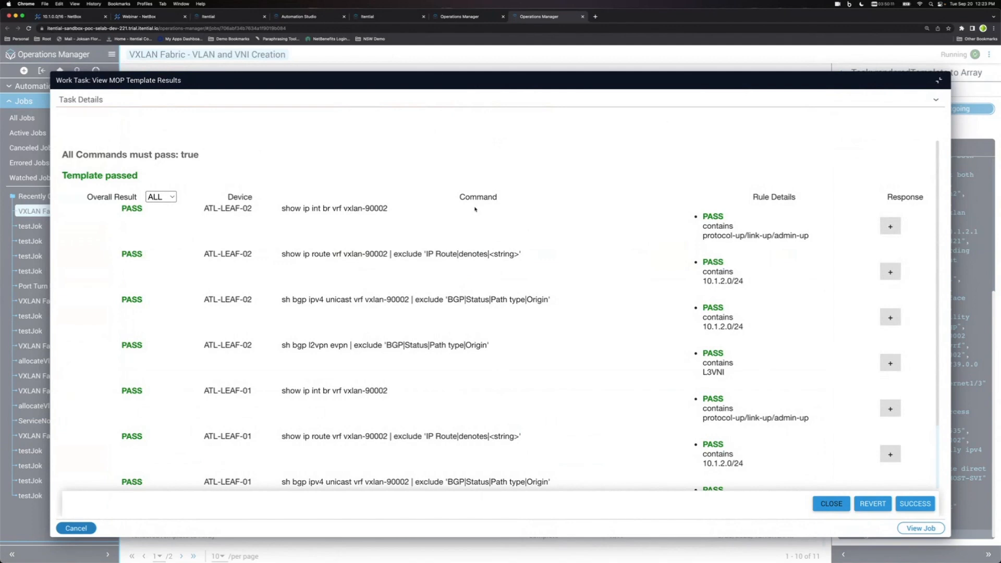
# - Review the post-check results for both leaf switches and inspect ATL-LEAF-02's response to show ip int br vrf vxlan-90002
pyautogui.scroll(-1, 475, 212)
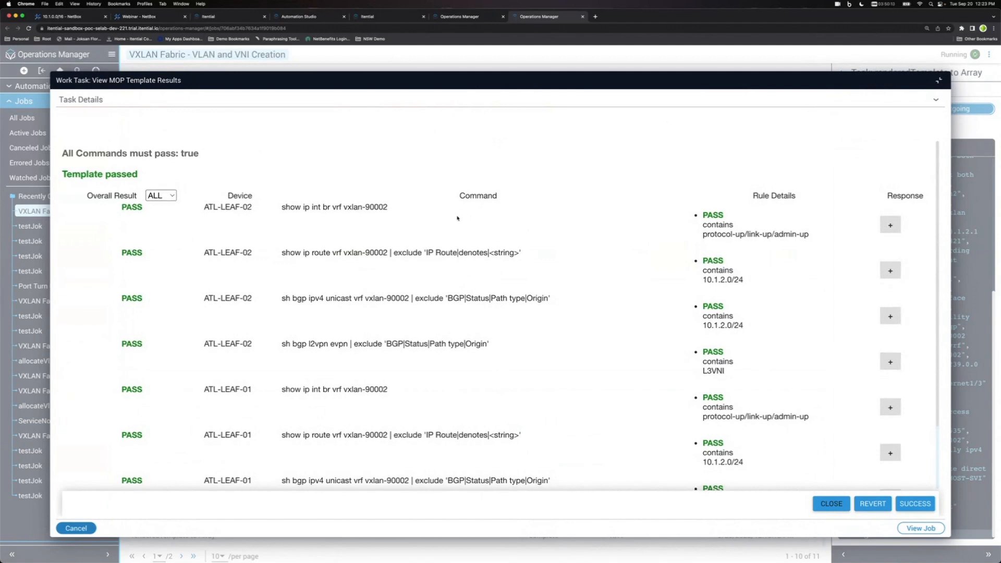
pyautogui.scroll(1, 342, 241)
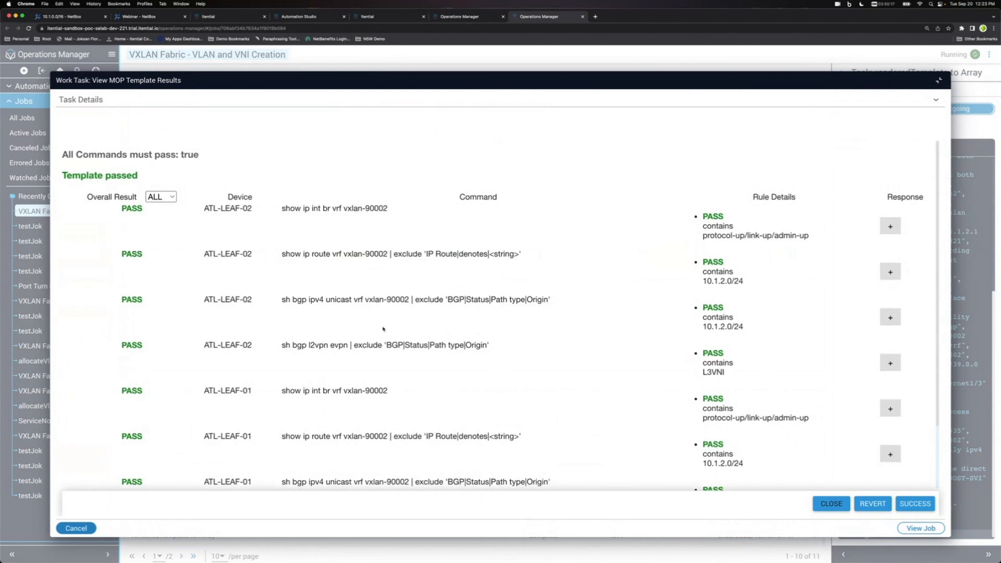
pyautogui.scroll(-3, 244, 417)
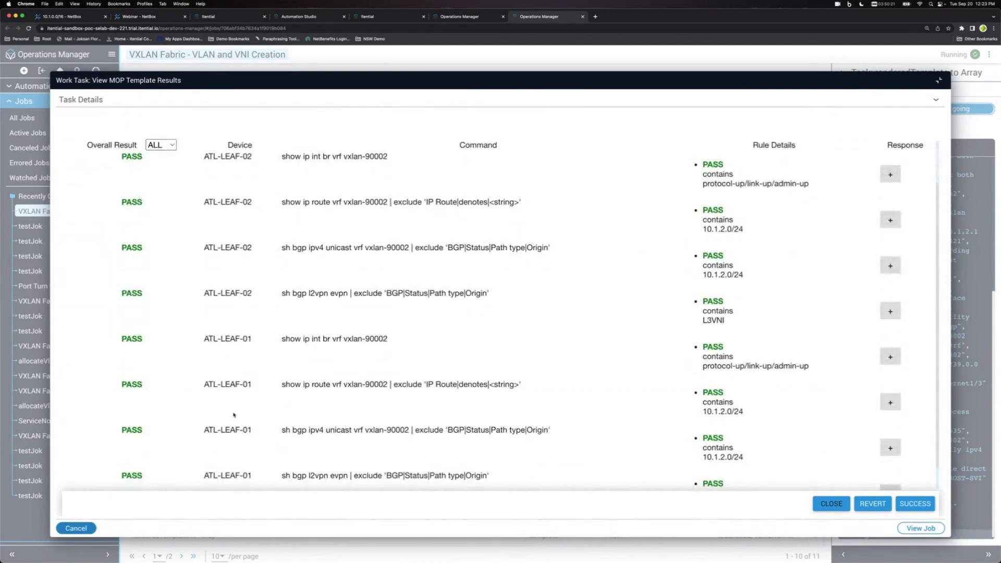
pyautogui.scroll(3, 420, 337)
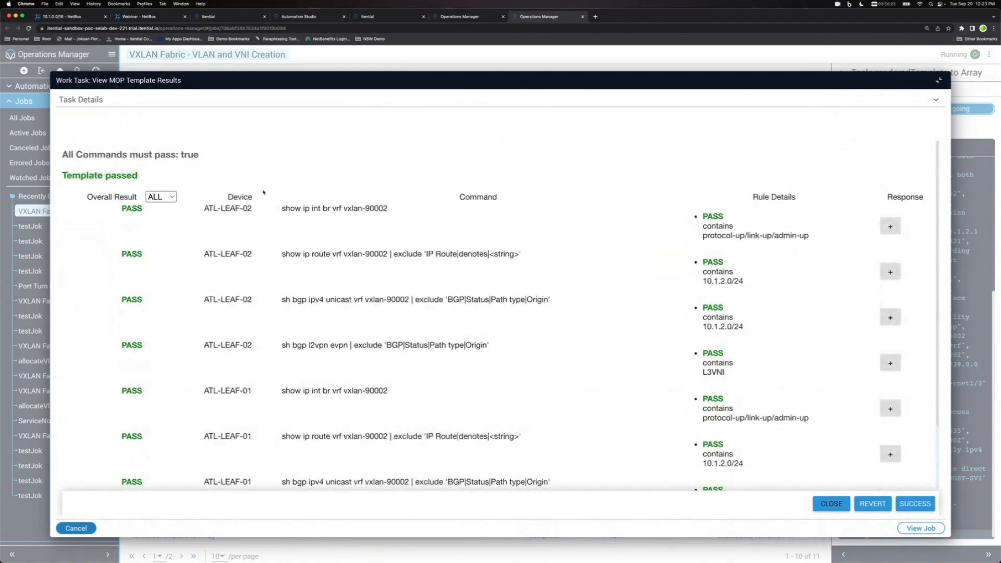
pyautogui.scroll(-2, 183, 232)
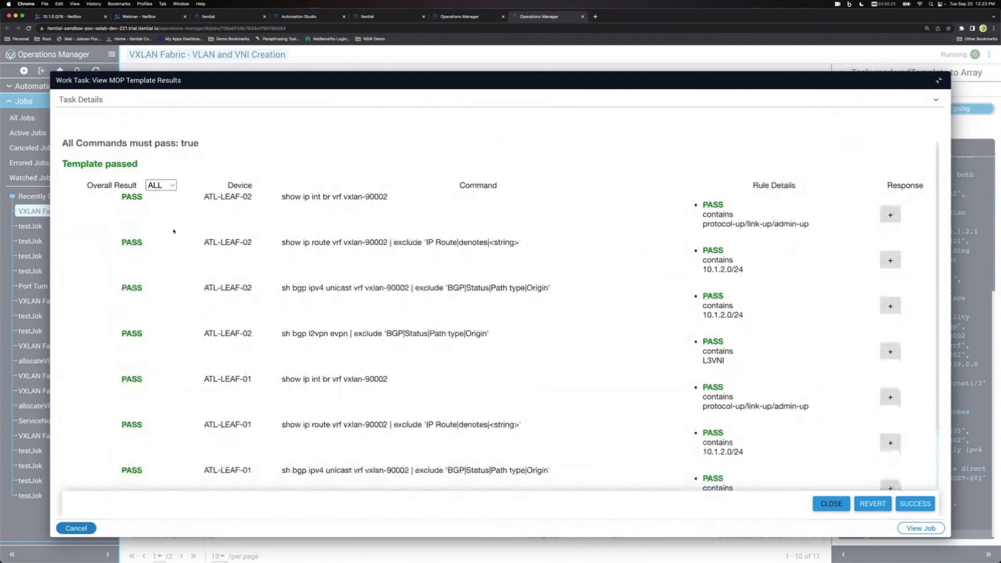
pyautogui.scroll(-2, 156, 292)
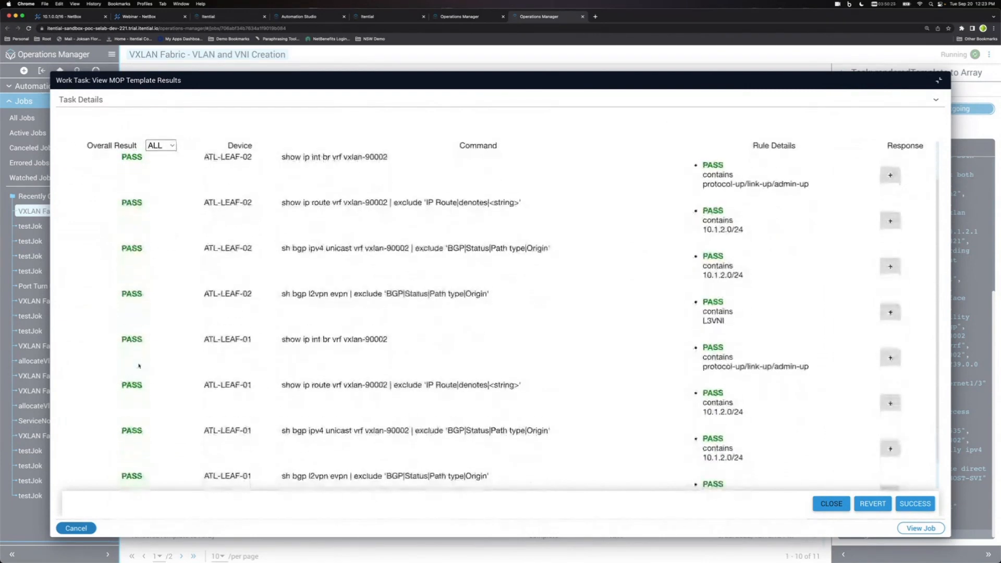
pyautogui.scroll(3, 142, 371)
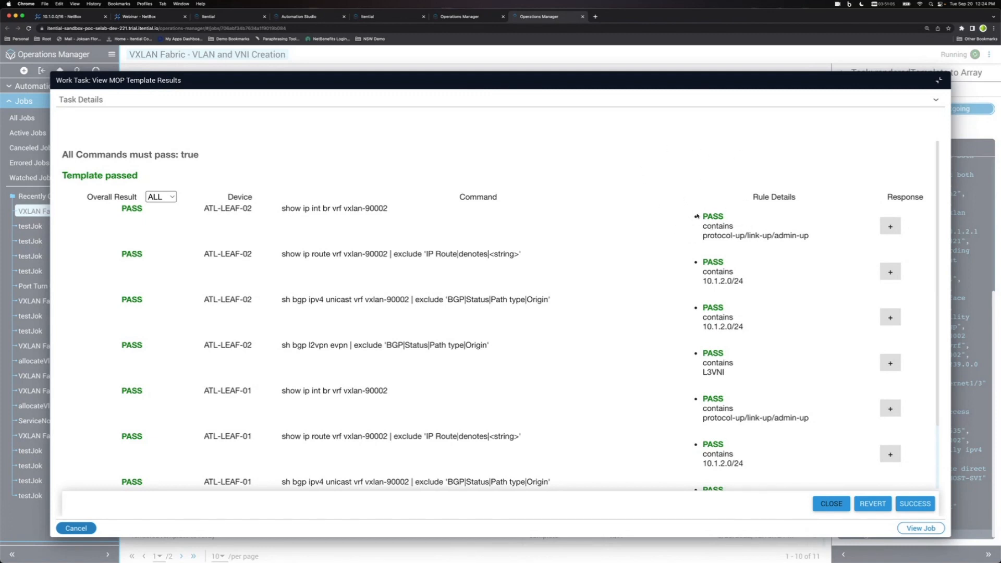
pyautogui.click(892, 227)
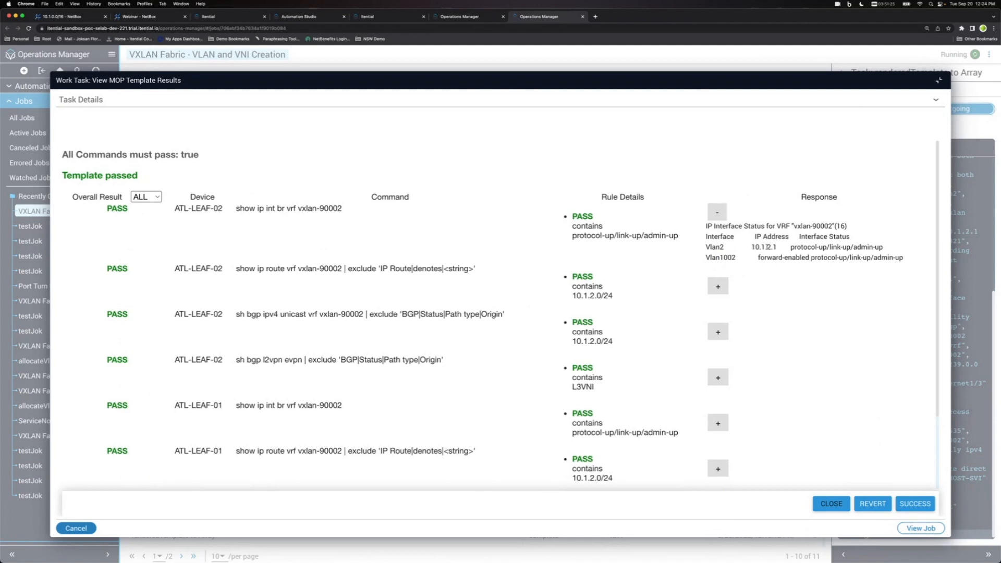
pyautogui.moveTo(751, 247); pyautogui.dragTo(776, 248)
# - Switch to NetBox, refresh the child prefixes of 10.1.0.0/16, and view that prefix's IP addresses
pyautogui.click(78, 16)
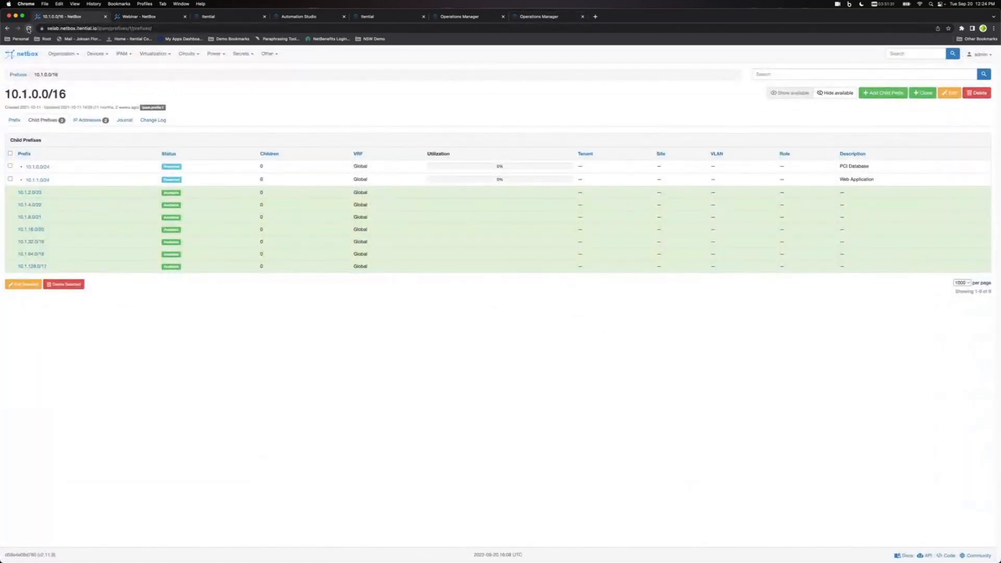
pyautogui.click(29, 28)
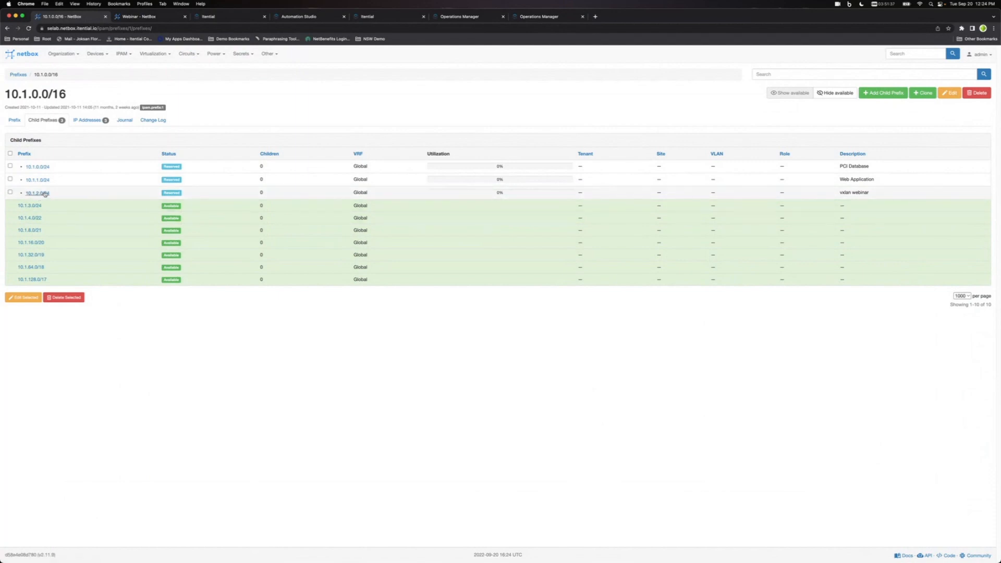
pyautogui.click(92, 121)
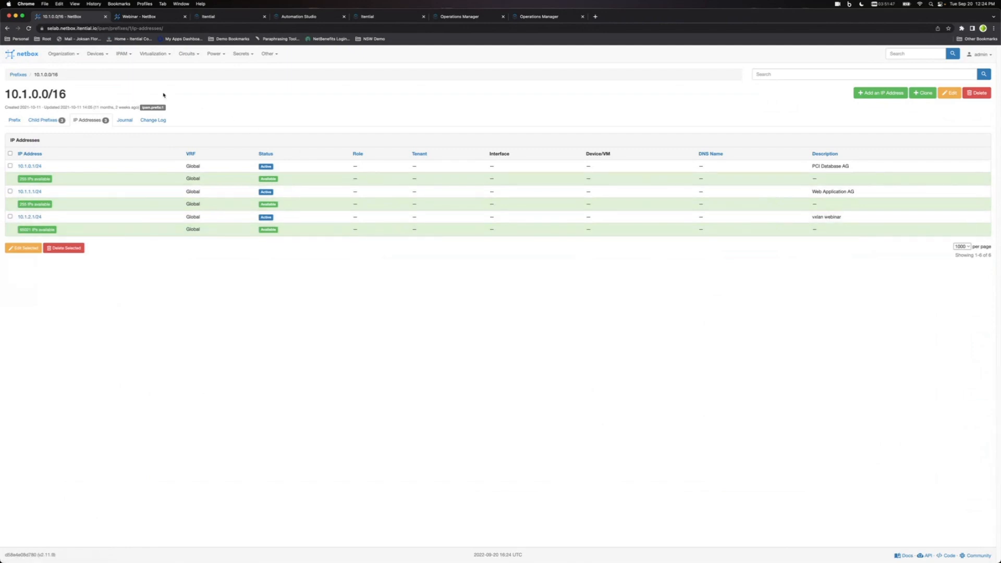
# - Refresh the Webinar VLAN group in NetBox to check its VLANs, and return to the running job in Operations Manager
pyautogui.click(152, 17)
pyautogui.click(29, 28)
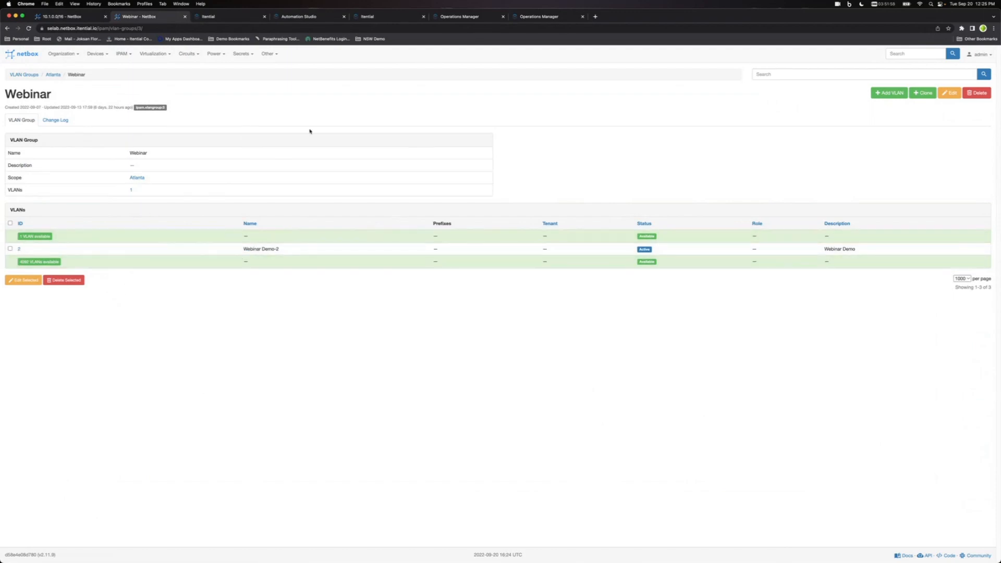
pyautogui.click(459, 20)
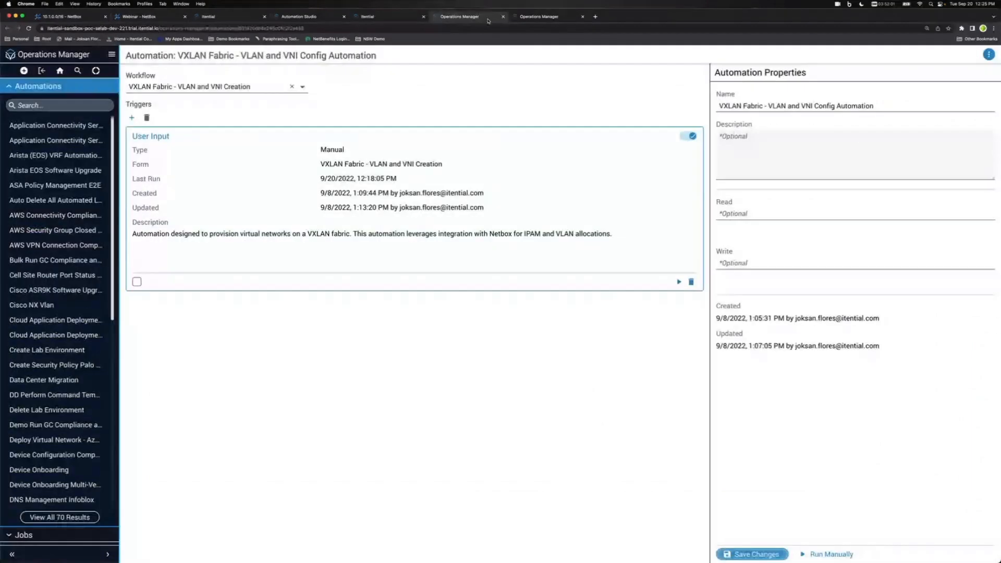
pyautogui.click(539, 17)
# - Check the Vlan1002 entry in ATL-LEAF-02's interface response and inspect its show ip route vrf vxlan-90002 response
pyautogui.click(702, 237)
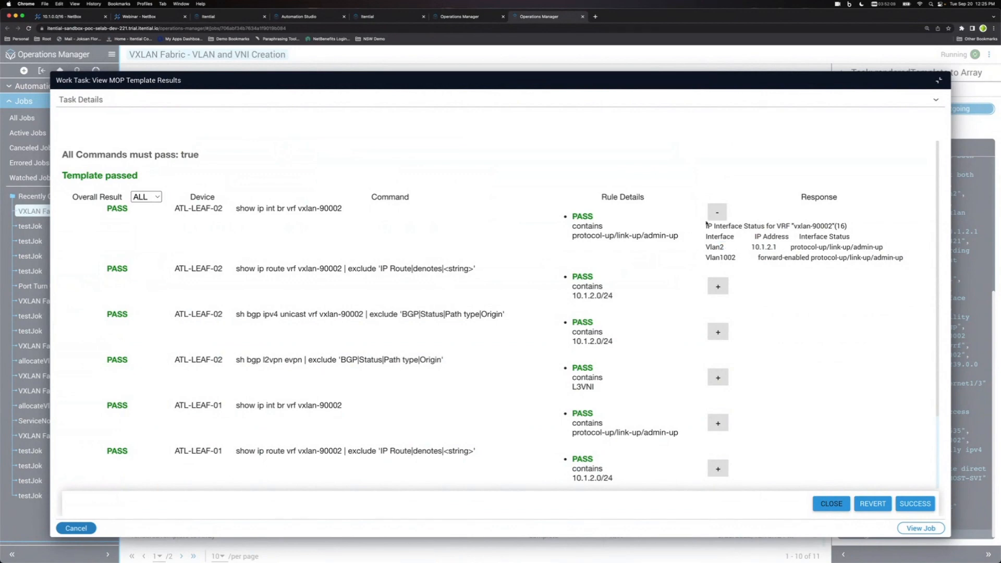
pyautogui.moveTo(736, 257); pyautogui.dragTo(705, 255)
pyautogui.click(713, 260)
pyautogui.click(719, 287)
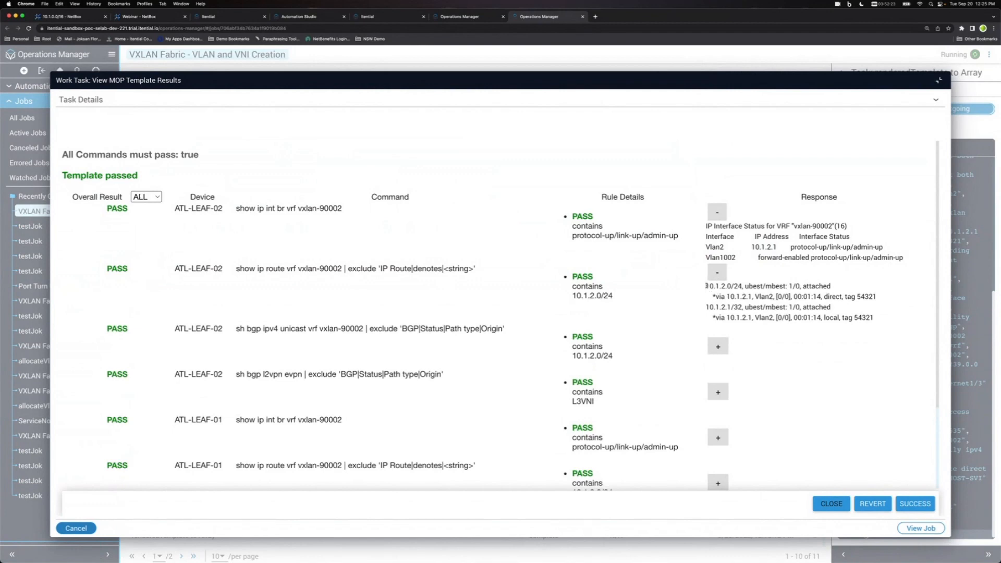
pyautogui.moveTo(706, 286); pyautogui.dragTo(881, 320)
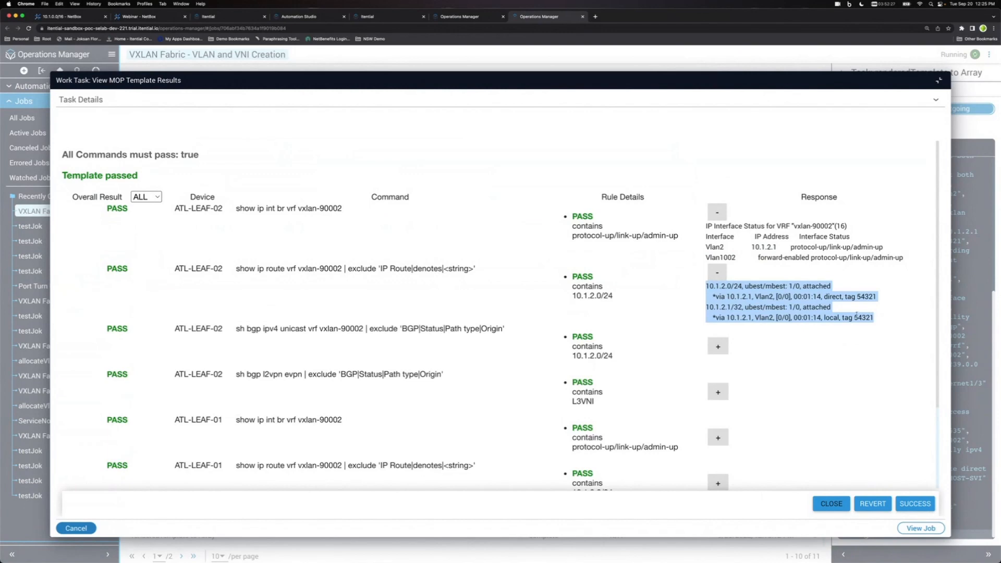
pyautogui.click(727, 307)
pyautogui.moveTo(706, 308); pyautogui.dragTo(753, 318)
# - Inspect the network entry in ATL-LEAF-02's sh bgp ipv4 unicast vrf vxlan-90002 response
pyautogui.click(719, 346)
pyautogui.scroll(-3, 488, 269)
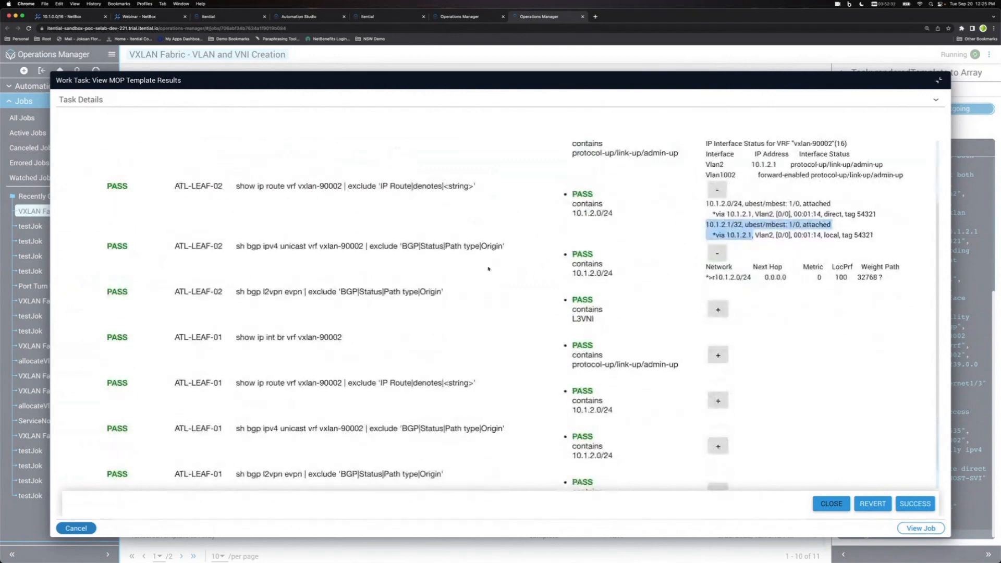
pyautogui.moveTo(706, 277); pyautogui.dragTo(752, 277)
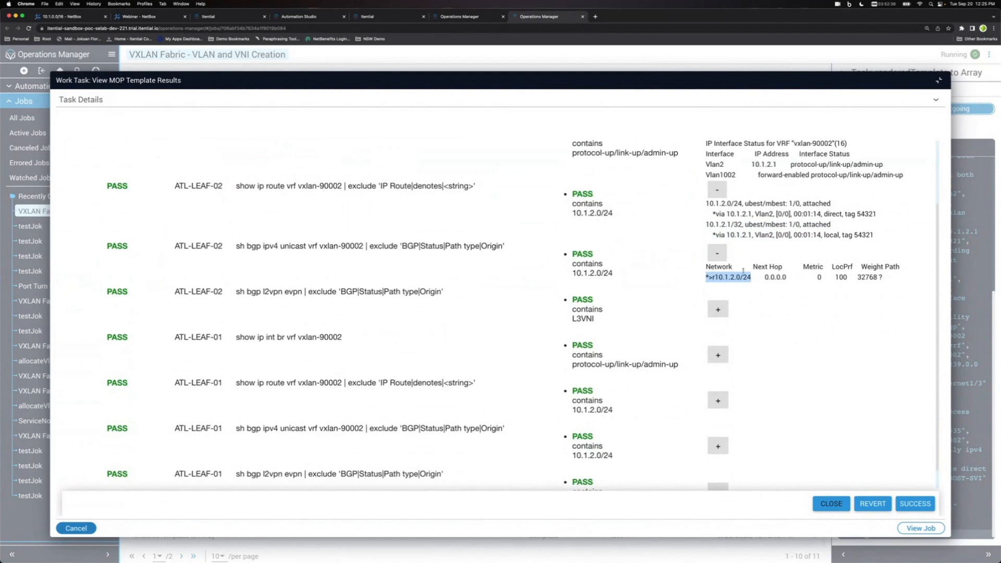
# - Examine the route distinguishers and L3VNI number in ATL-LEAF-02's sh bgp l2vpn evpn response
pyautogui.click(718, 308)
pyautogui.scroll(-3, 739, 280)
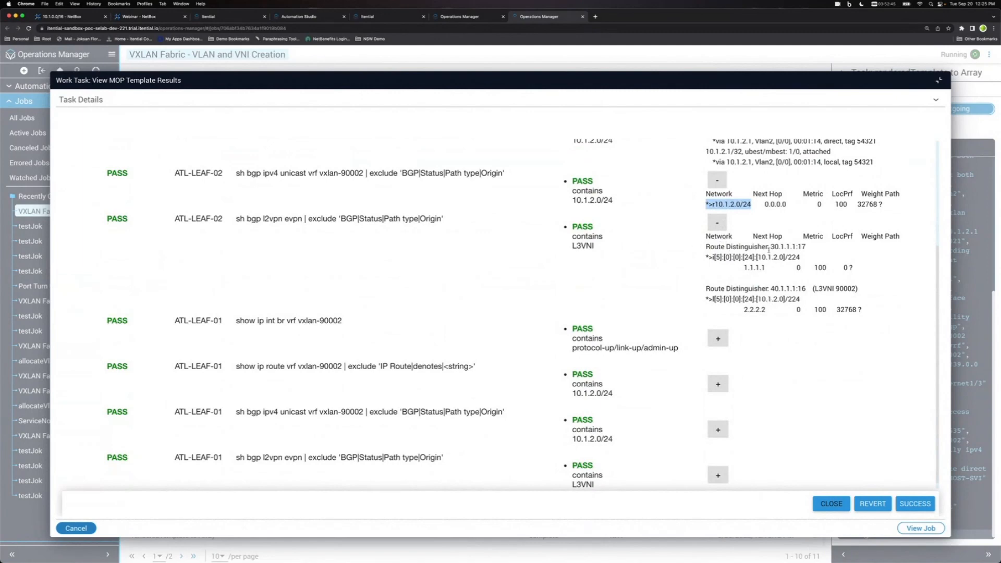
pyautogui.moveTo(708, 246); pyautogui.dragTo(796, 246)
pyautogui.click(774, 267)
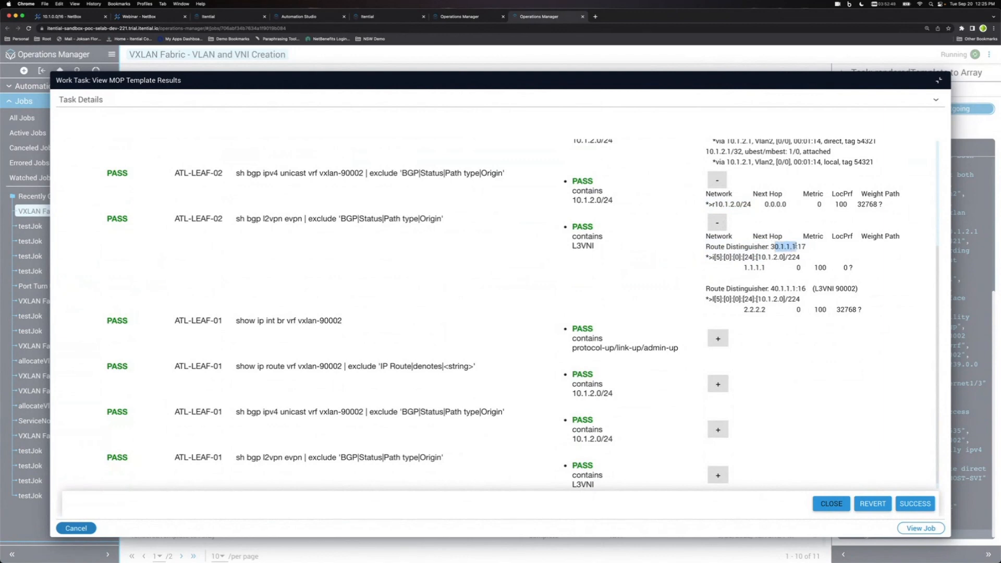
pyautogui.doubleClick(783, 247)
pyautogui.moveTo(773, 289); pyautogui.dragTo(797, 288)
pyautogui.click(826, 282)
pyautogui.doubleClick(822, 288)
pyautogui.scroll(-1, 783, 292)
pyautogui.scroll(-2, 783, 290)
pyautogui.click(820, 281)
pyautogui.doubleClick(844, 282)
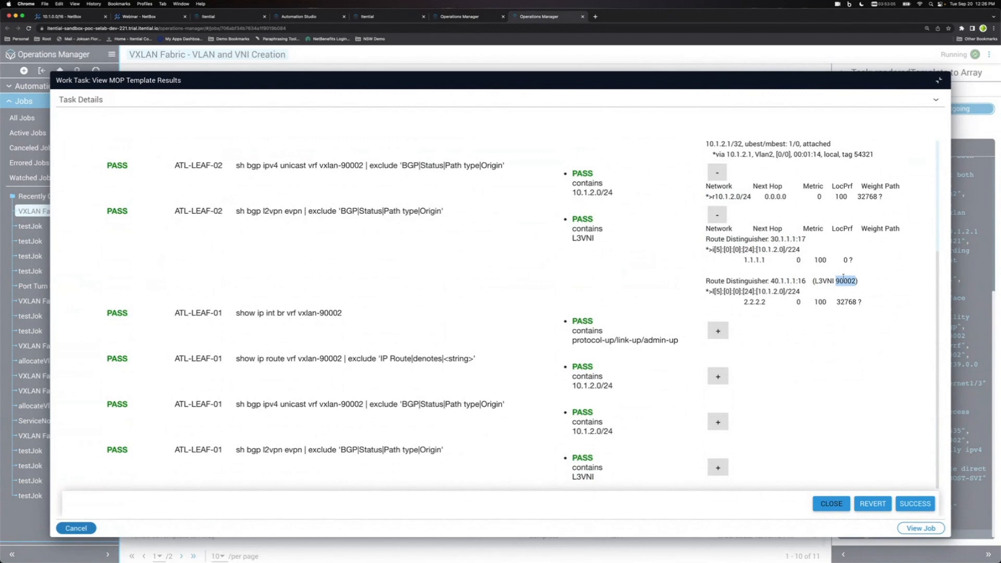
pyautogui.moveTo(856, 281); pyautogui.dragTo(851, 277)
# - Expand ATL-LEAF-01's responses for the interface brief, IP route, and BGP IPv4 unicast checks
pyautogui.click(726, 333)
pyautogui.scroll(-1, 745, 313)
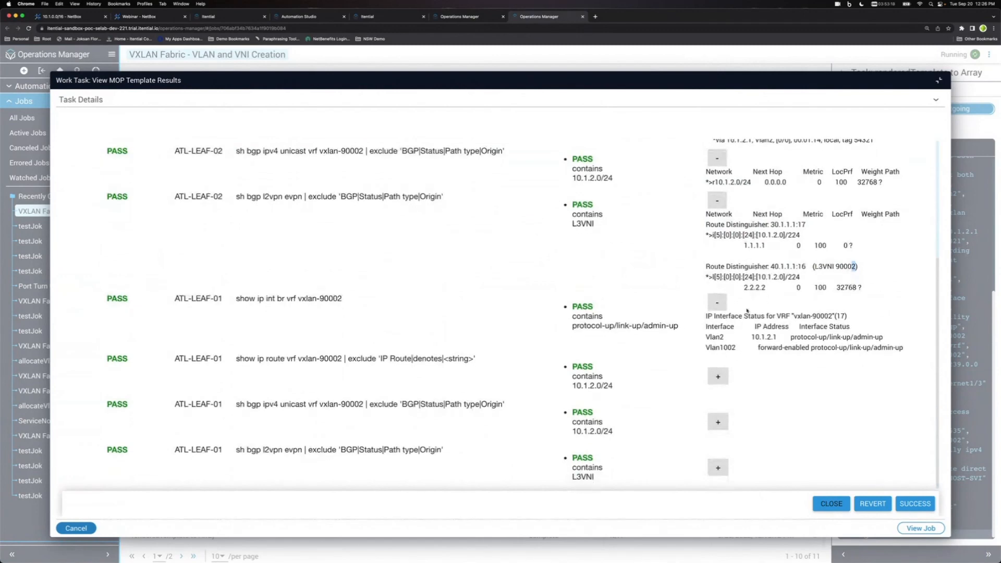
pyautogui.click(718, 376)
pyautogui.scroll(-1, 749, 332)
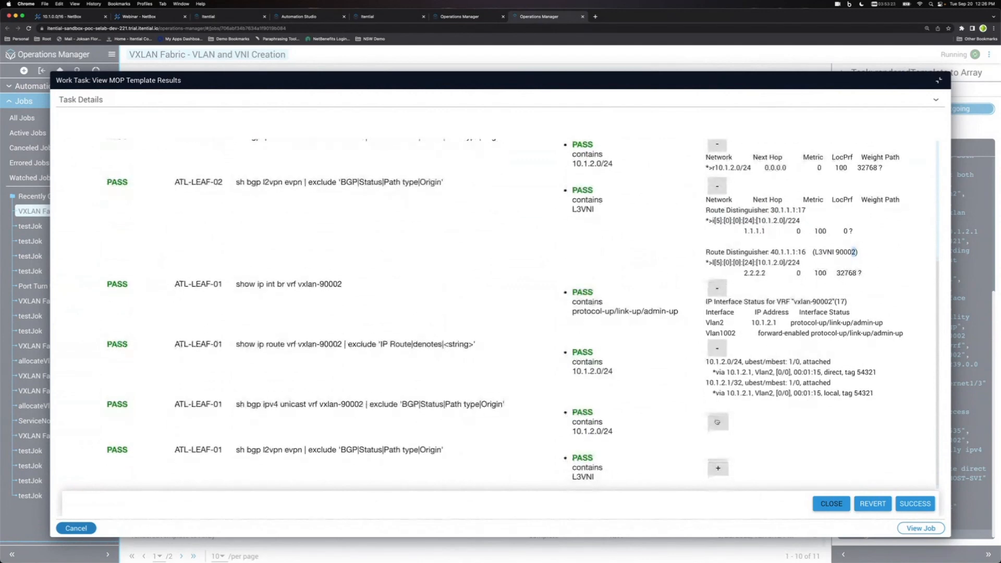
pyautogui.click(718, 426)
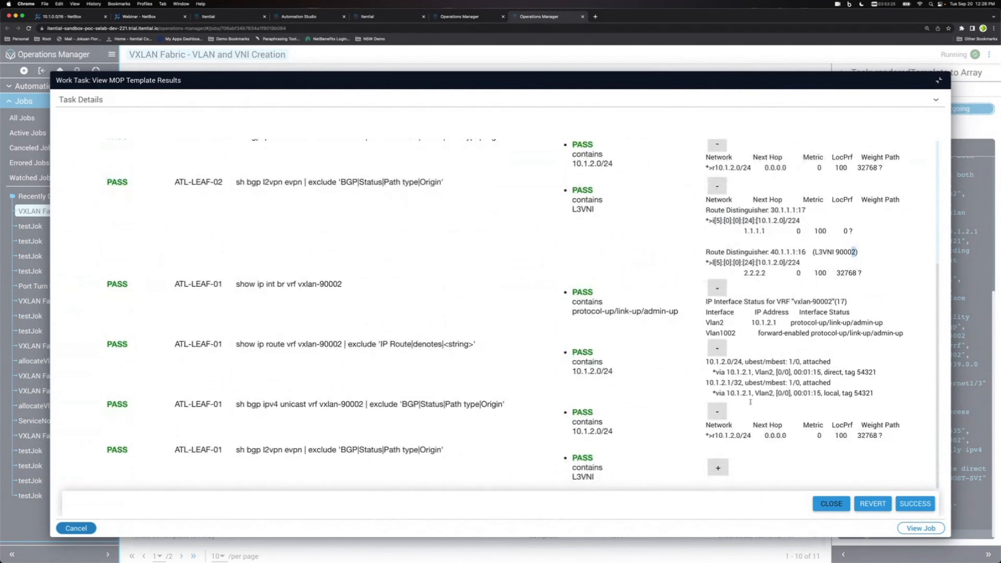
# - Inspect ATL-LEAF-01's sh bgp l2vpn evpn response and accept the MOP template results as a success
pyautogui.click(718, 468)
pyautogui.scroll(-2, 757, 357)
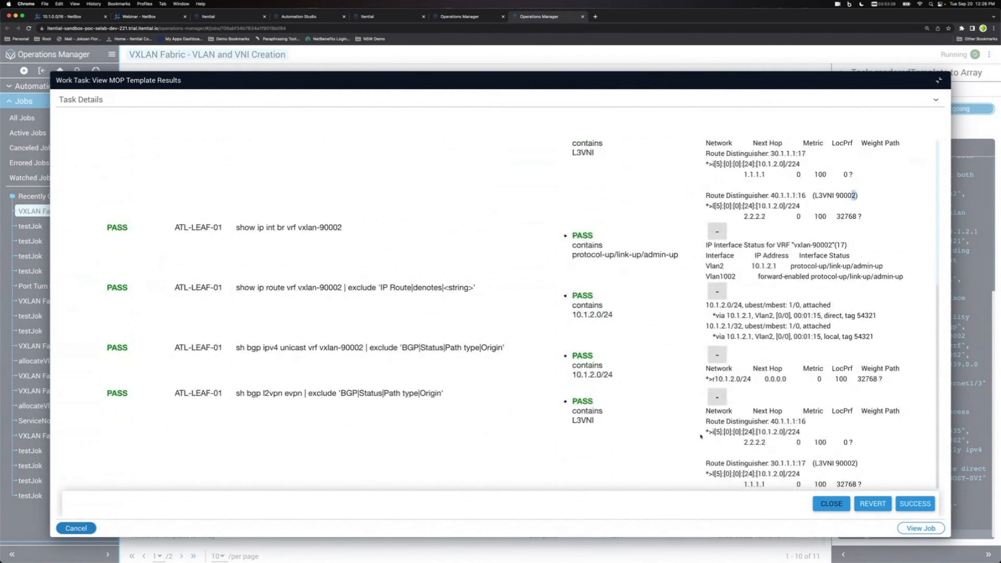
pyautogui.click(913, 503)
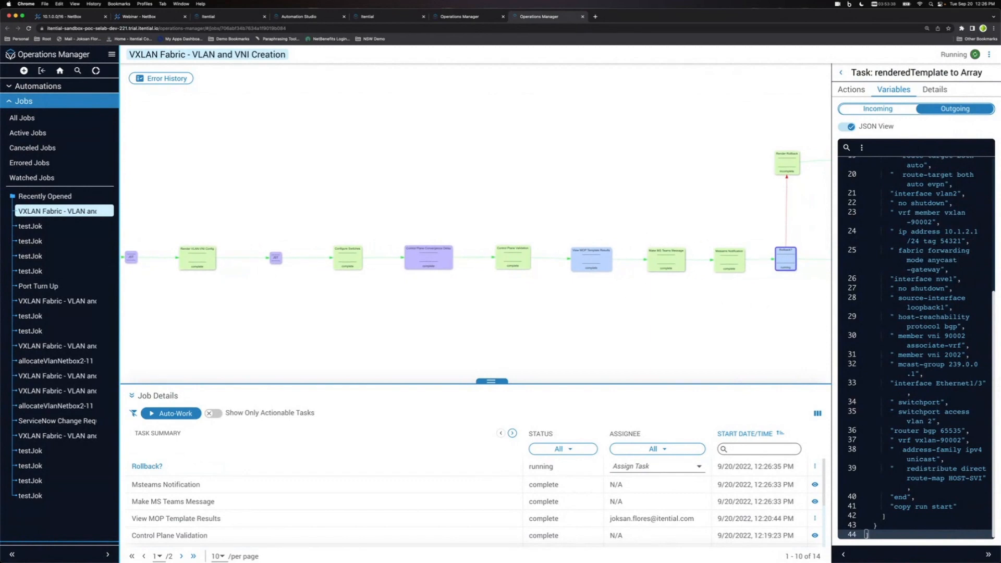
# - Switch to Microsoft Teams and check the DC Fabric Server Subnet Provisioning notification's title in the Itential Demo Notifications channel
pyautogui.press('super+Tab')
pyautogui.moveTo(582, 292)
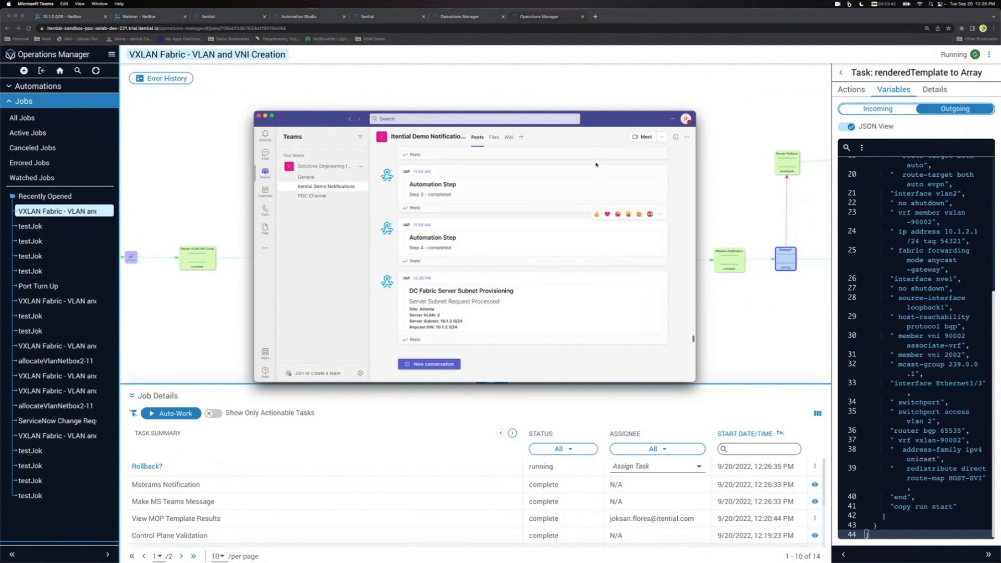
pyautogui.moveTo(475, 285)
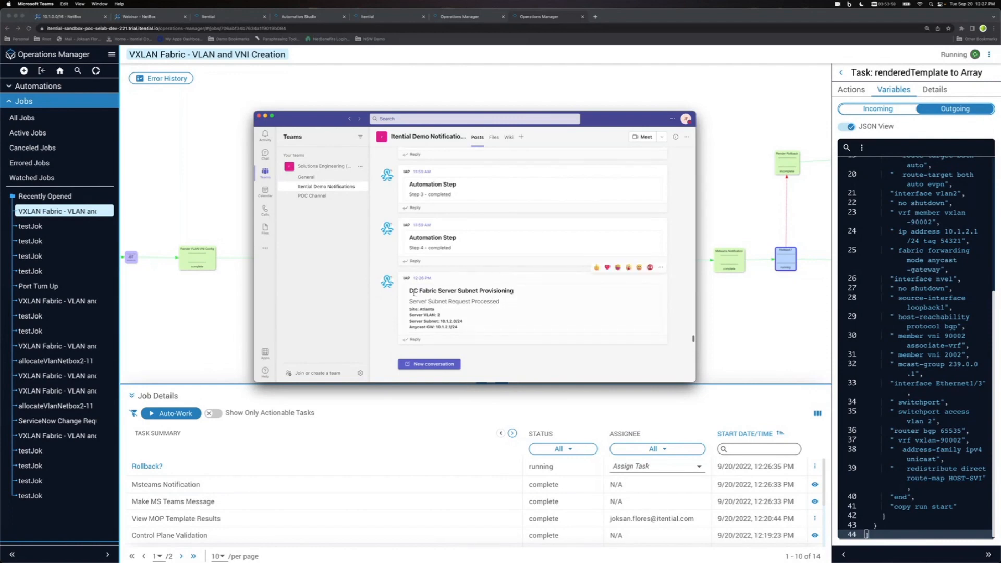
pyautogui.moveTo(409, 292); pyautogui.dragTo(511, 293)
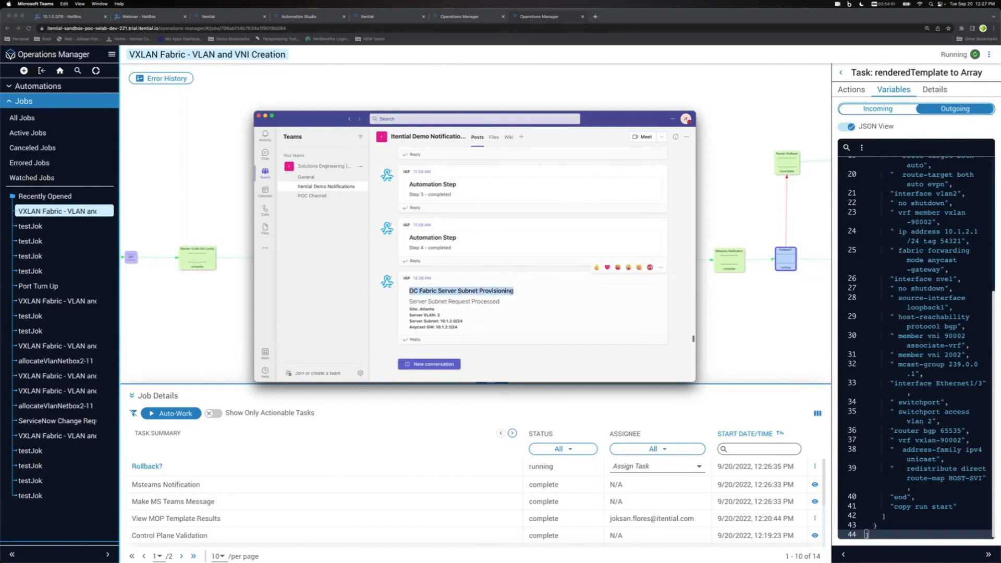
pyautogui.click(476, 292)
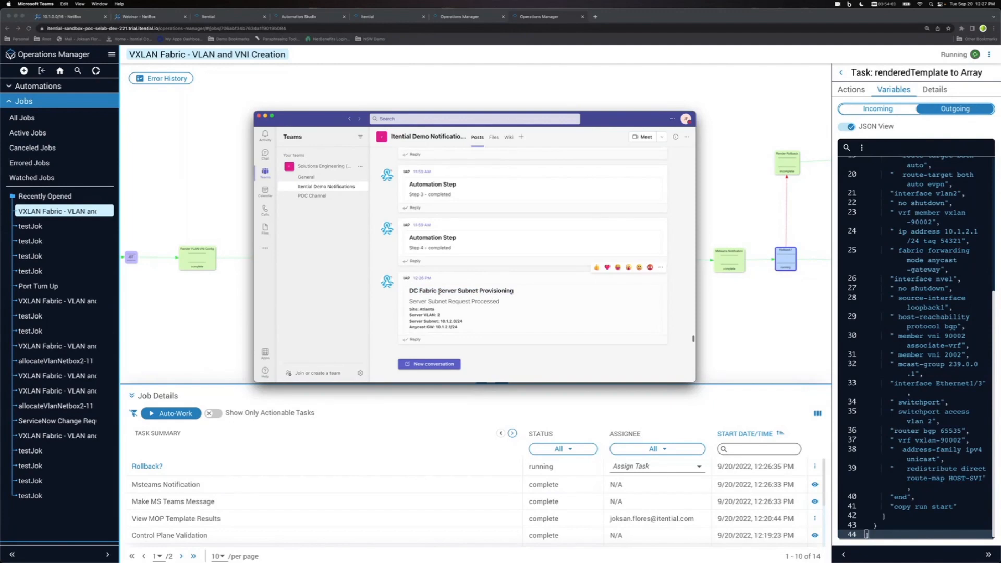
pyautogui.moveTo(410, 290); pyautogui.dragTo(516, 290)
pyautogui.click(407, 299)
pyautogui.moveTo(410, 291); pyautogui.dragTo(454, 292)
# - Check the site, server VLAN, server subnet, and anycast gateway listed in the provisioning notification
pyautogui.doubleClick(426, 310)
pyautogui.click(441, 315)
pyautogui.moveTo(440, 321); pyautogui.dragTo(461, 330)
pyautogui.click(449, 331)
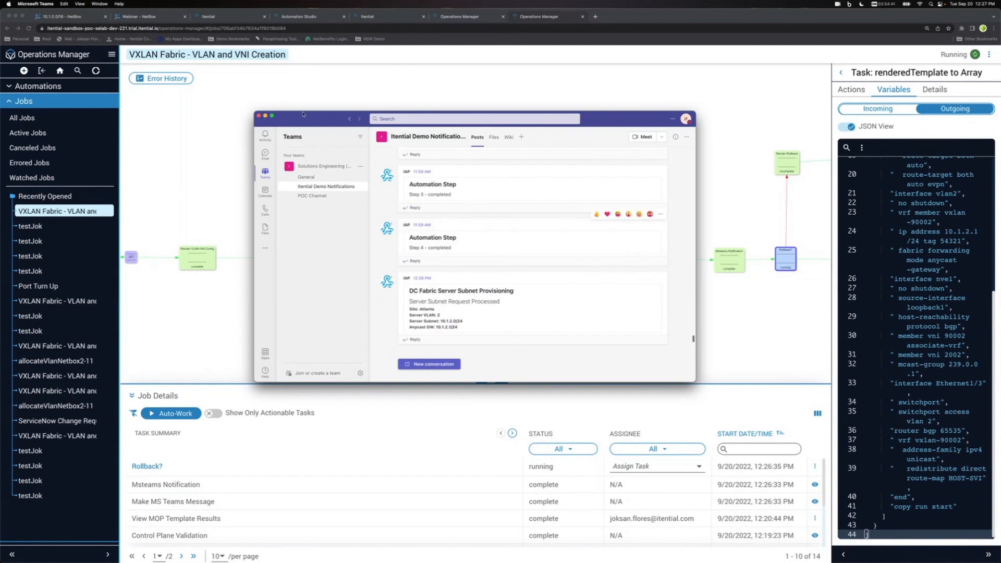
# - Switch back to Operations Manager, work the job's Rollback? task, and choose to roll back the fabric subnet provisioning
pyautogui.click(443, 100)
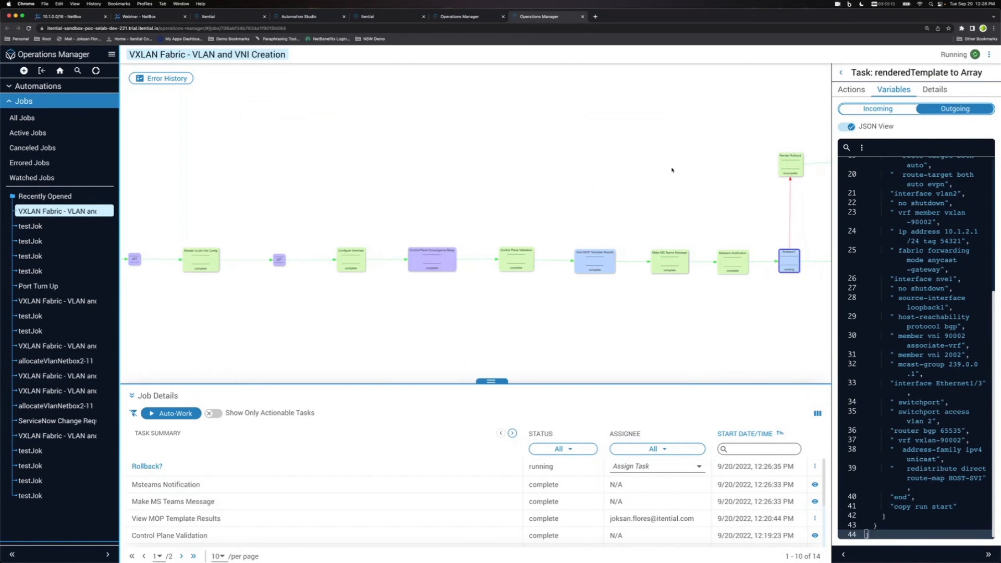
pyautogui.click(815, 466)
pyautogui.click(783, 475)
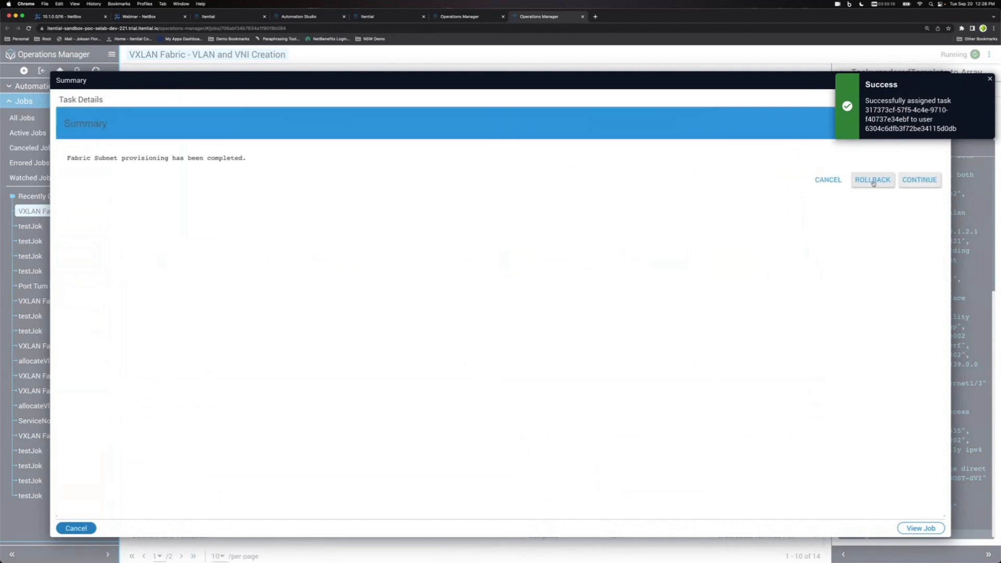
pyautogui.click(874, 180)
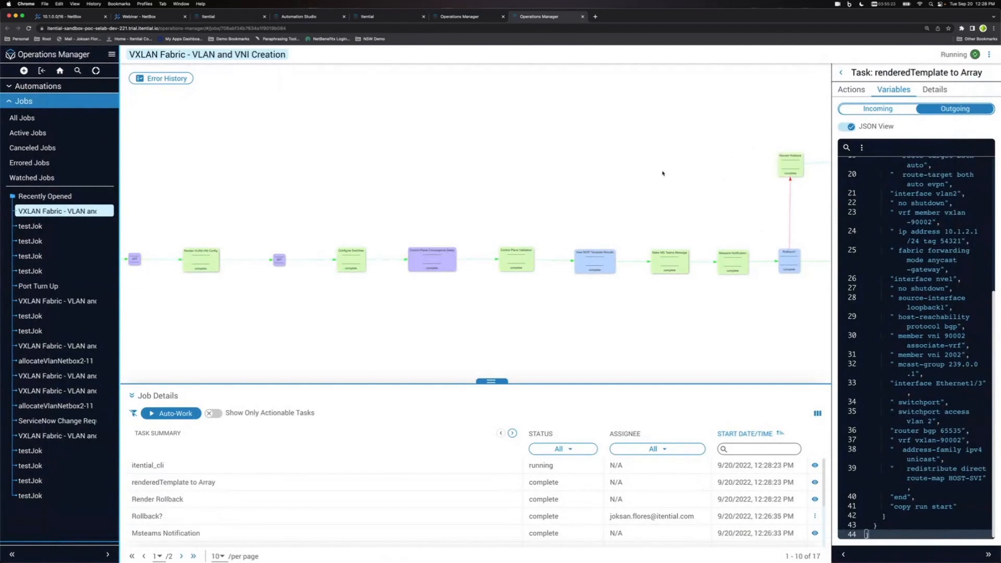
pyautogui.moveTo(649, 178); pyautogui.dragTo(700, 179)
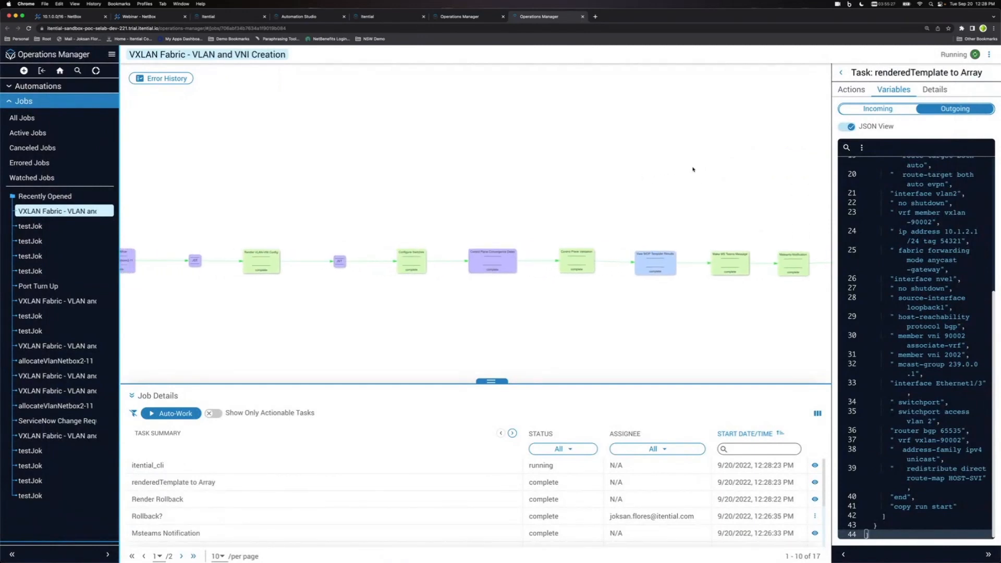